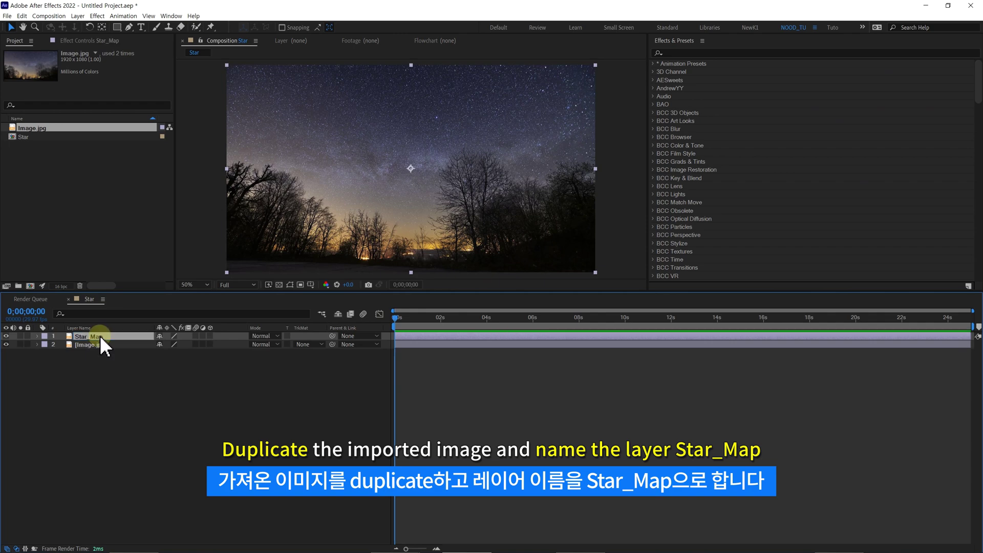
# Pre-compose the Star_Map layer into a new composition named Star_Map, leaving all attributes in Star
pyautogui.click(122, 352)
pyautogui.click(113, 337)
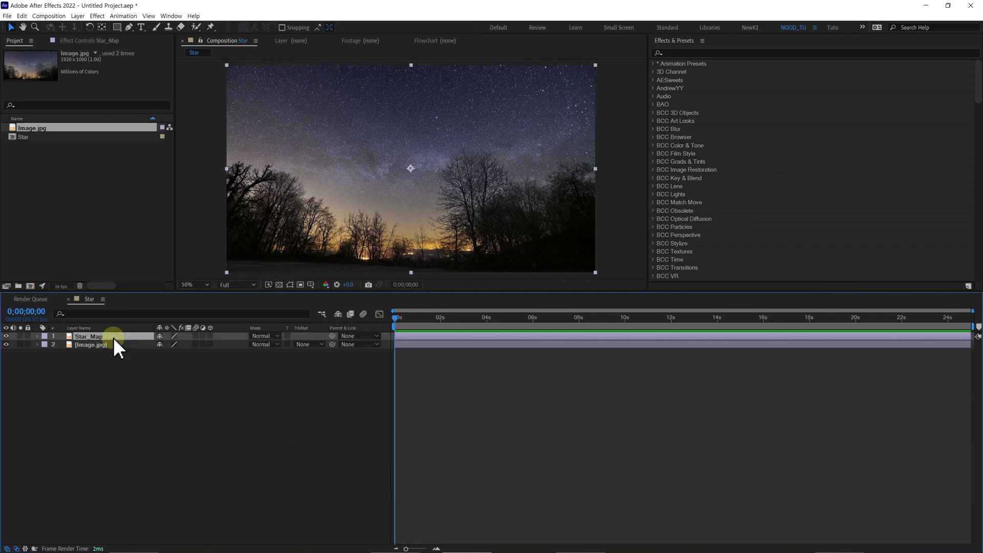
pyautogui.hotkey('ctrl', 'shift', 'c')
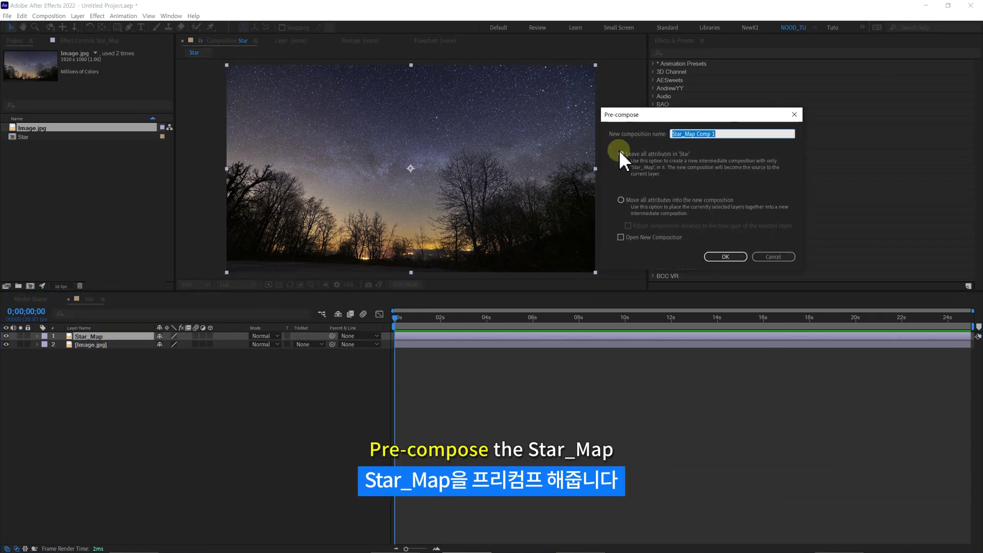
pyautogui.moveTo(700, 133); pyautogui.dragTo(762, 133)
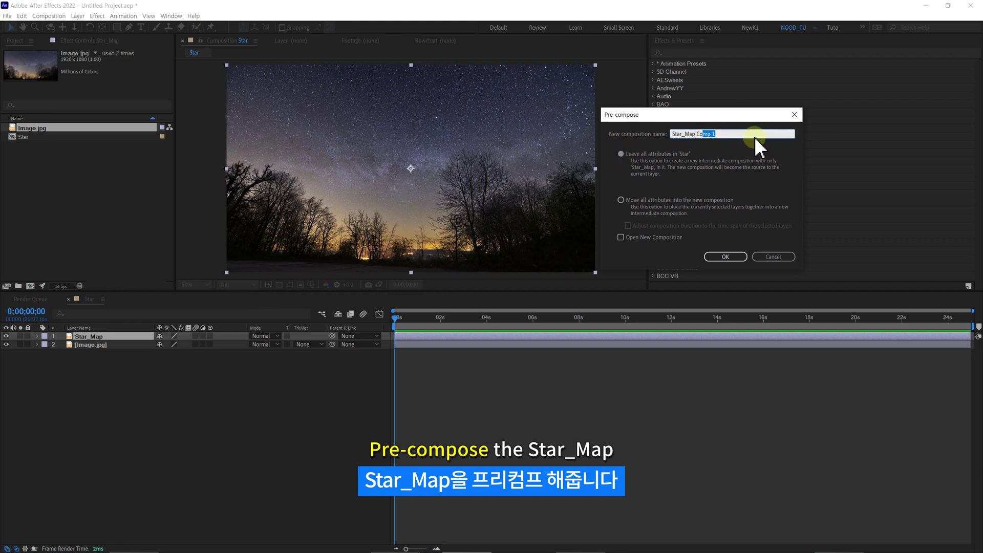
pyautogui.press('Return')
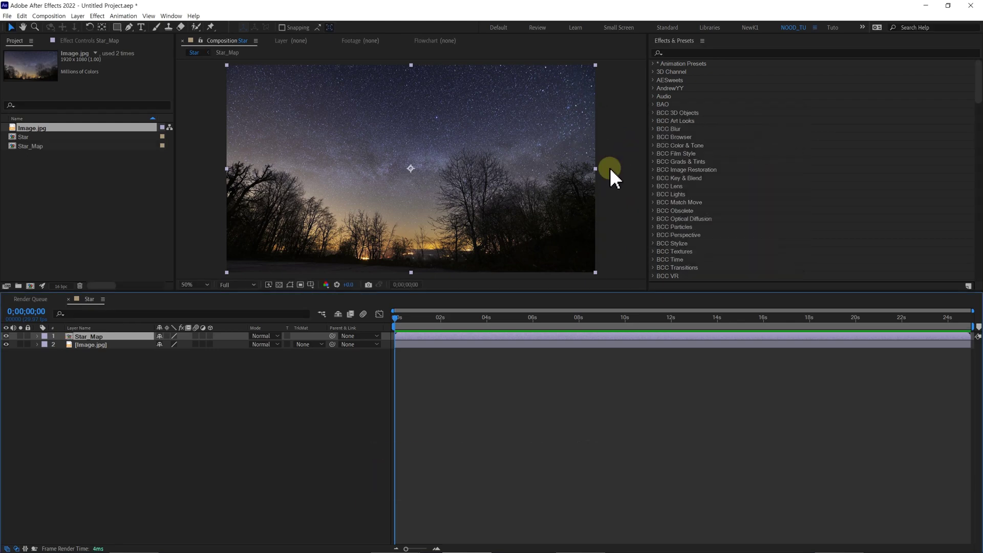
# Inside the Star_Map precomp, apply Curves to Image.jpg and bend the RGB curve steeply downward to isolate the brightest highlights
pyautogui.doubleClick(105, 336)
pyautogui.click(121, 340)
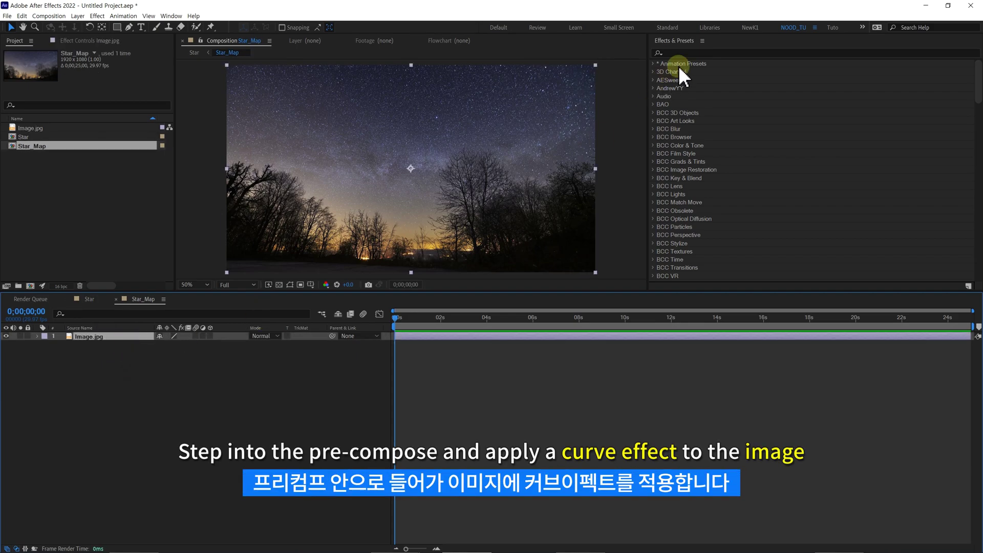
pyautogui.click(664, 53)
pyautogui.write('cur')
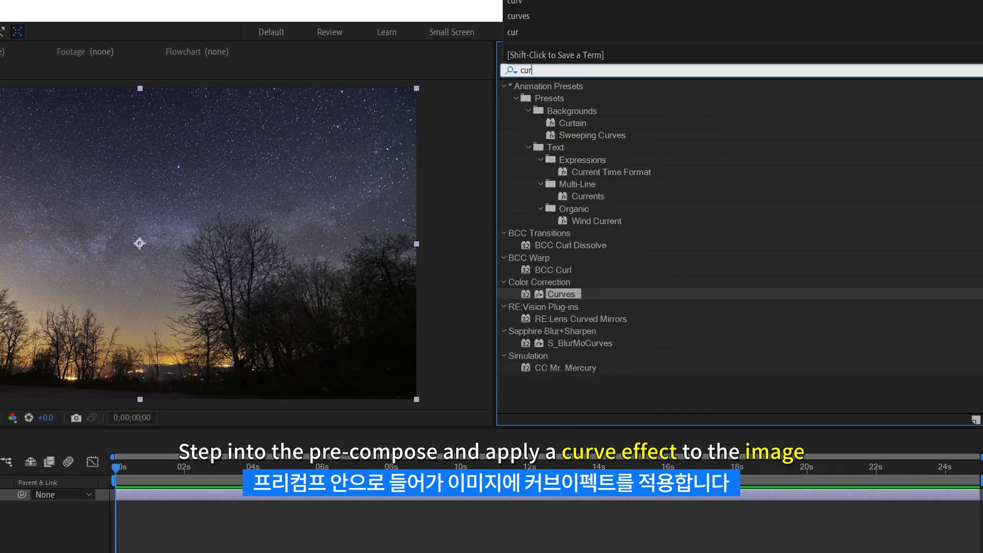
pyautogui.write('v')
pyautogui.click(570, 147)
pyautogui.moveTo(570, 149); pyautogui.dragTo(148, 223)
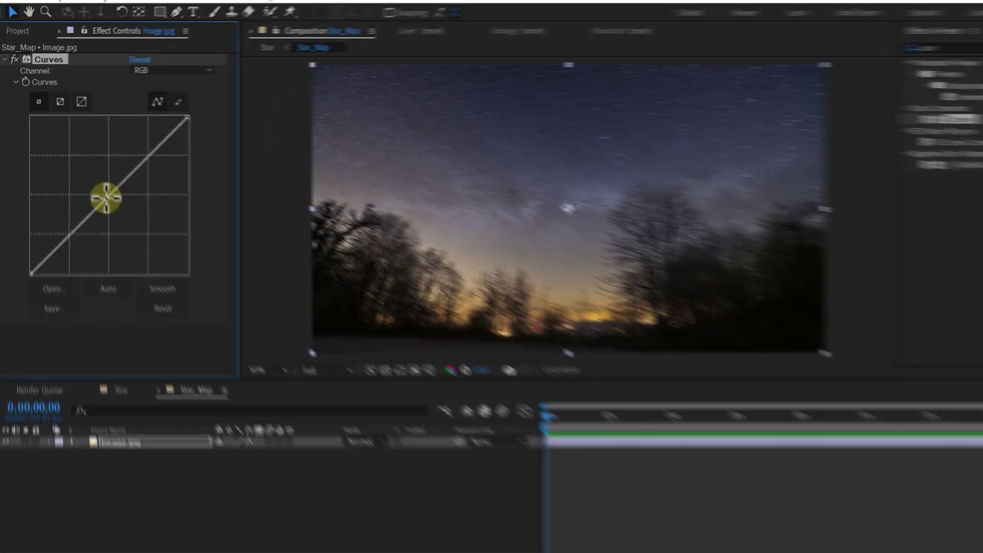
pyautogui.moveTo(74, 164); pyautogui.dragTo(102, 180)
pyautogui.moveTo(150, 237)
pyautogui.mouseDown()
pyautogui.moveTo(169, 252)
pyautogui.moveTo(160, 244)
pyautogui.mouseUp()
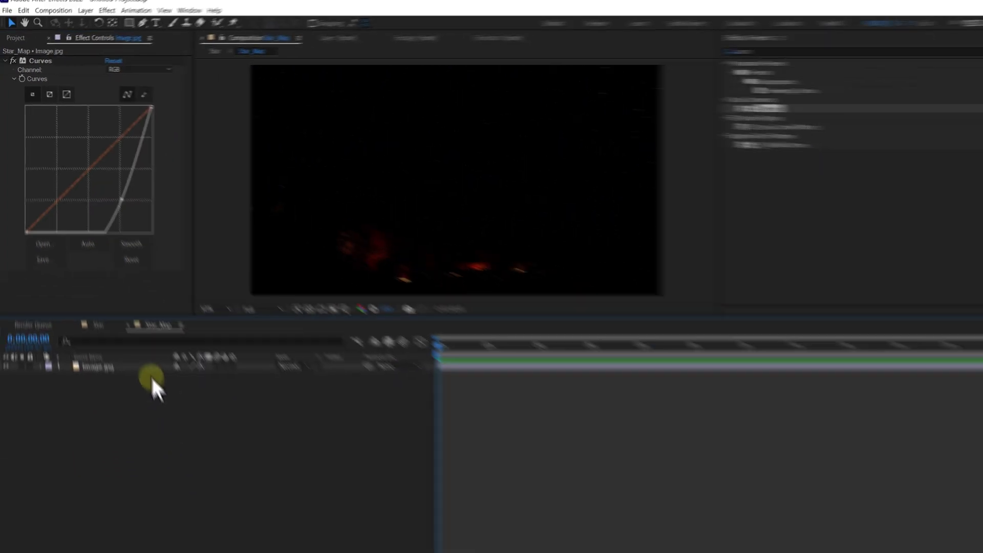
# Create a new solid named Fractal Noise_Map in the Star_Map composition
pyautogui.rightClick(201, 487)
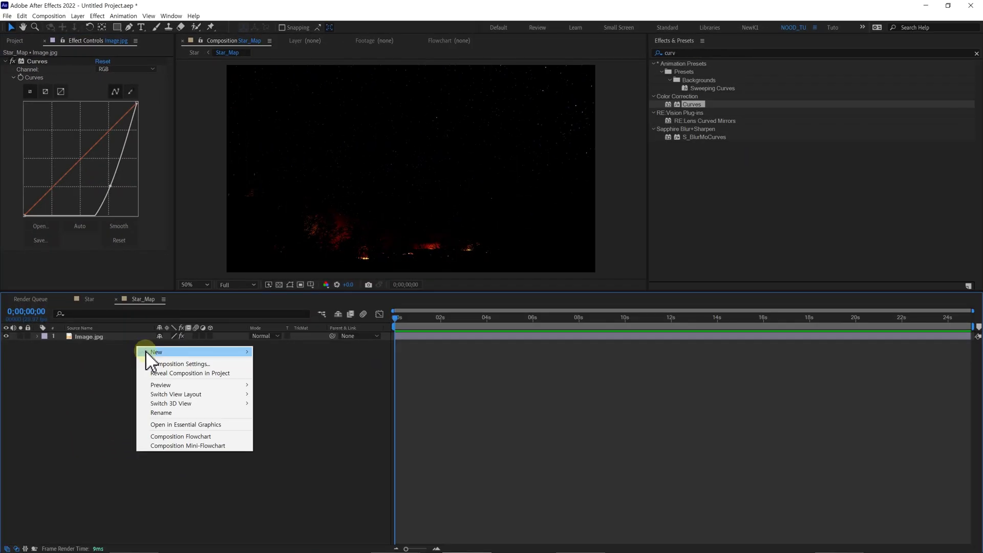
pyautogui.moveTo(319, 495)
pyautogui.click(290, 373)
pyautogui.write('Fractal Noise_Map')
pyautogui.press('Return')
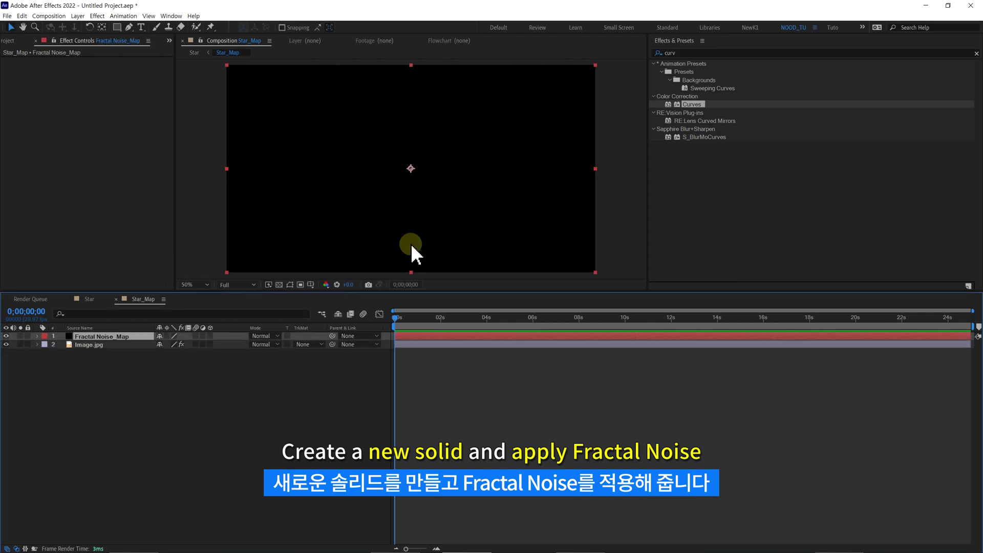
# Apply the Noise & Grain version of the Fractal Noise effect to the Fractal Noise_Map solid
pyautogui.click(81, 380)
pyautogui.click(105, 337)
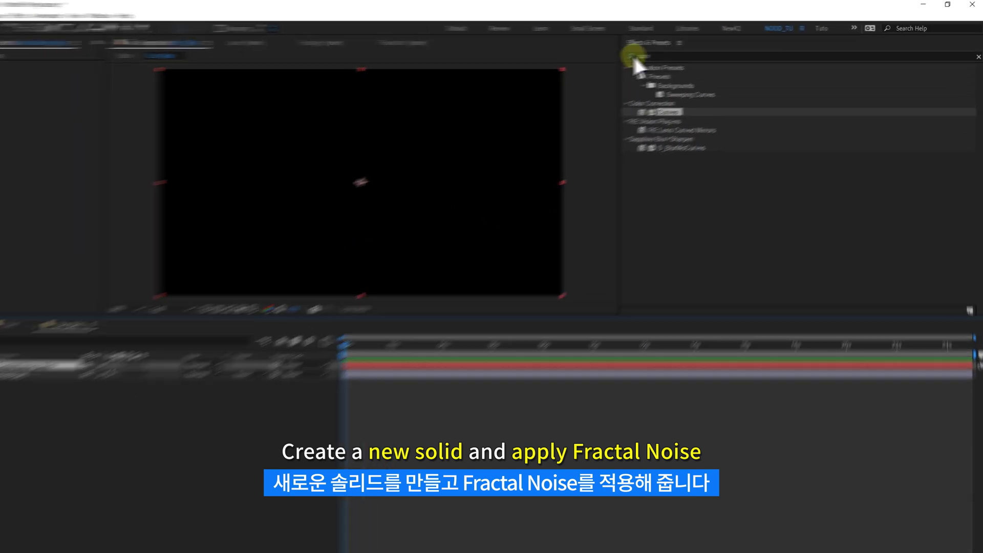
pyautogui.click(679, 52)
pyautogui.hotkey('ctrl', 'a')
pyautogui.hotkey('ctrl', 'v')
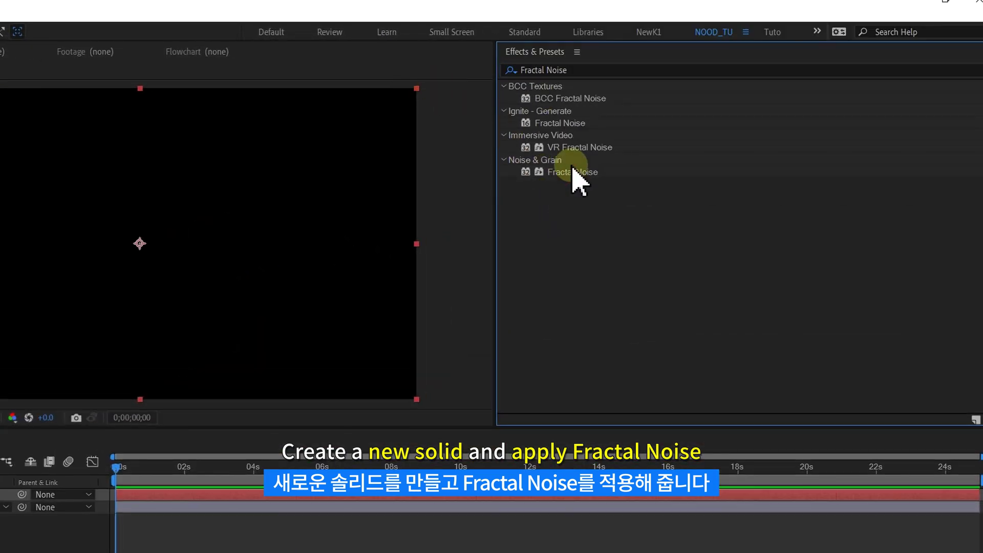
pyautogui.click(569, 173)
pyautogui.moveTo(563, 173); pyautogui.dragTo(153, 264)
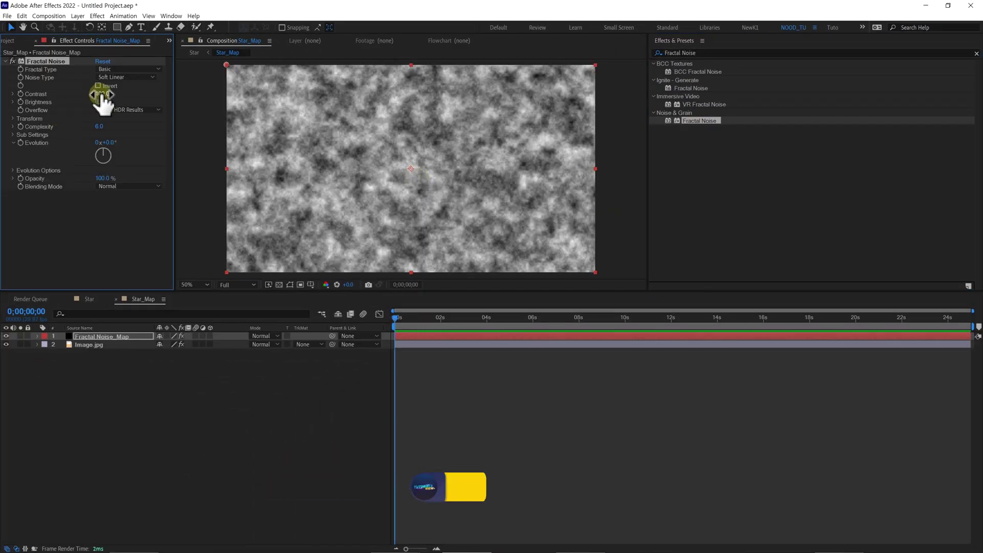
# Set the Fractal Noise contrast to 630, brightness to -3 and uniform scale to 30
pyautogui.click(101, 94)
pyautogui.write('630')
pyautogui.press('Return')
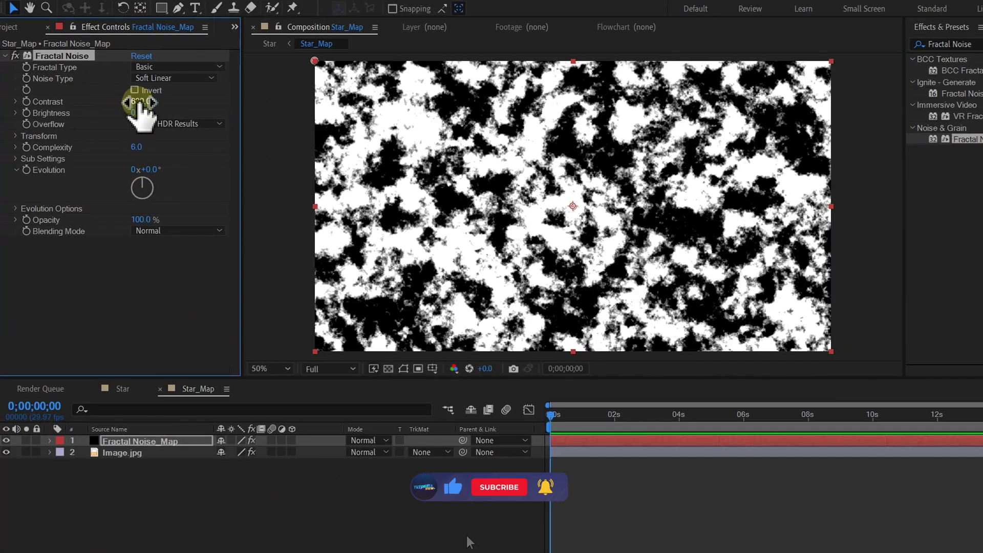
pyautogui.click(100, 103)
pyautogui.write('-3')
pyautogui.press('Return')
pyautogui.click(16, 136)
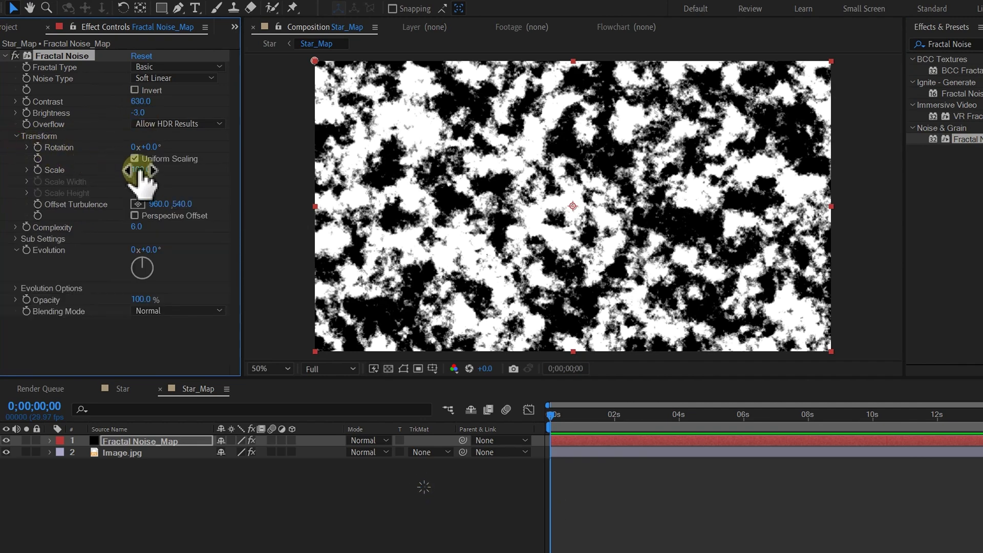
pyautogui.write('30')
pyautogui.click(65, 180)
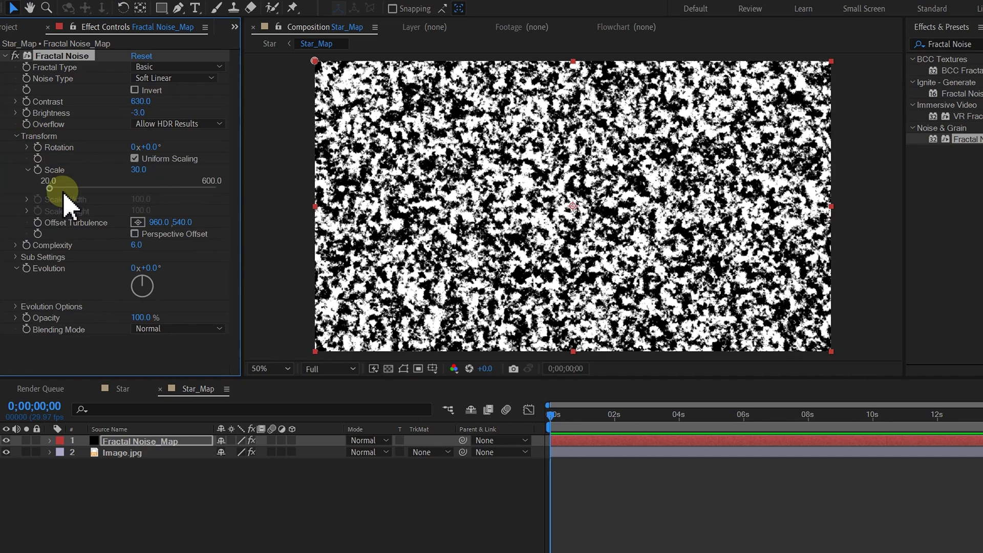
# Add the expression time*300 to the Evolution property of Fractal Noise
pyautogui.click(56, 277)
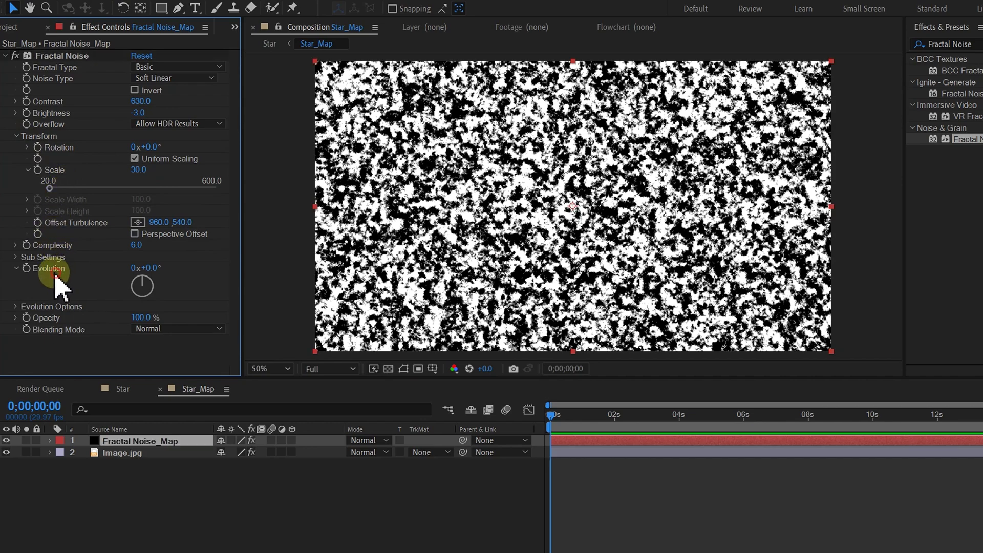
pyautogui.keyDown('alt'); pyautogui.click(26, 268); pyautogui.keyUp('alt')
pyautogui.write('t')
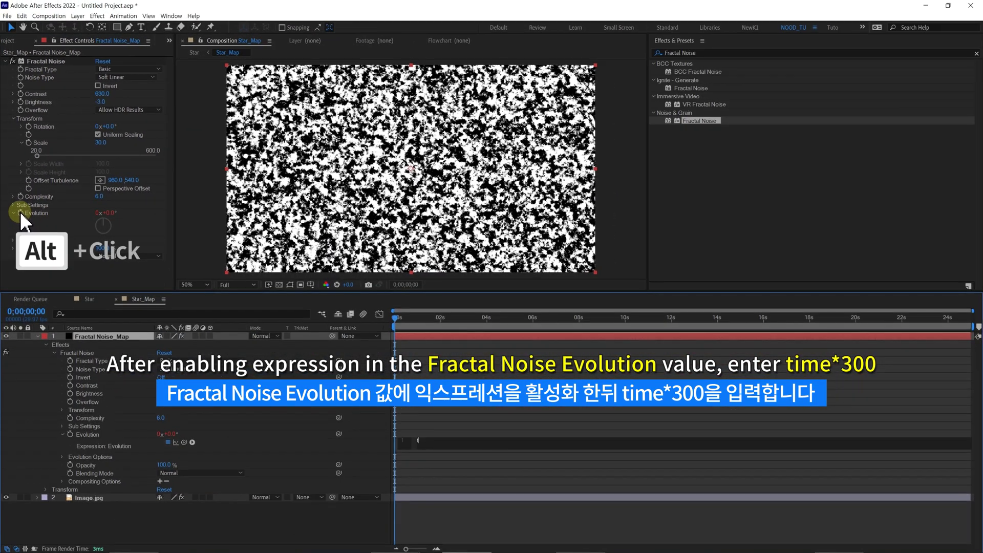
pyautogui.write('ime*300')
pyautogui.press('KP_Enter')
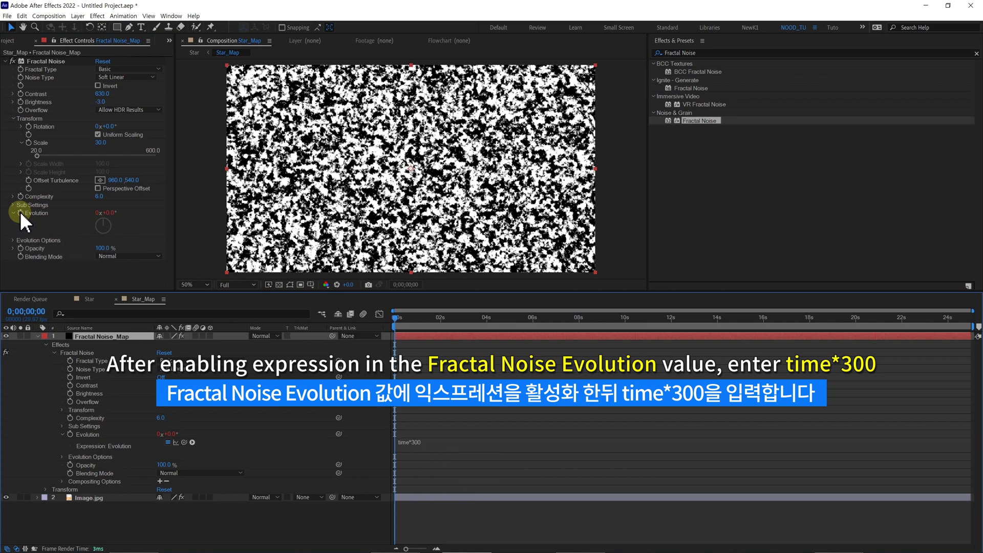
pyautogui.moveTo(112, 220); pyautogui.dragTo(376, 341)
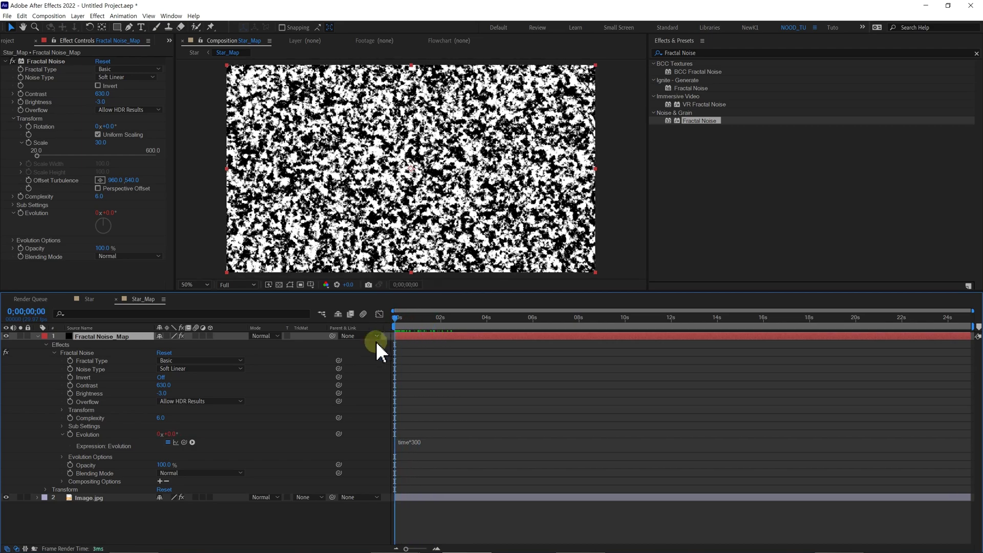
# Set the track matte of the Image.jpg layer to Luma Matte "Fractal Noise_Map"
pyautogui.click(38, 336)
pyautogui.click(92, 345)
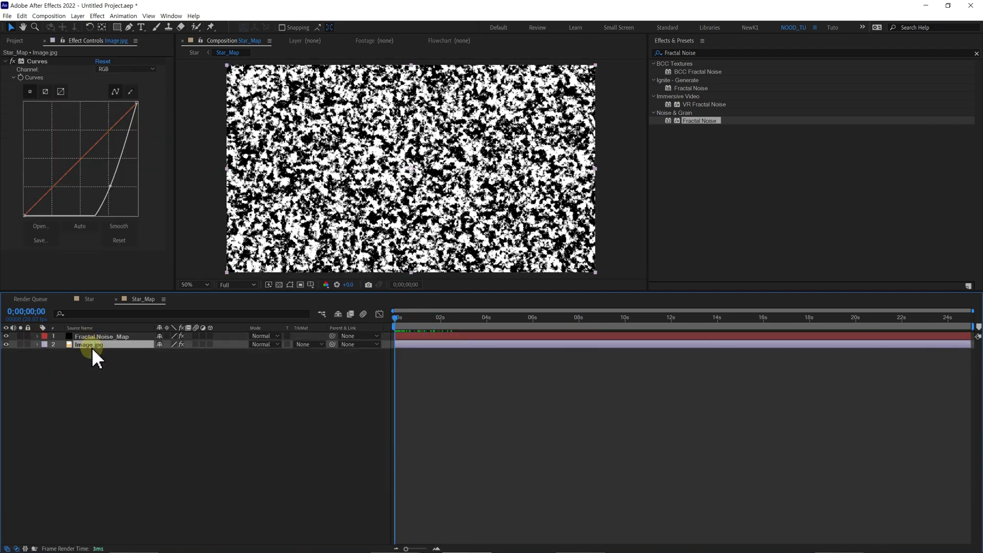
pyautogui.click(303, 344)
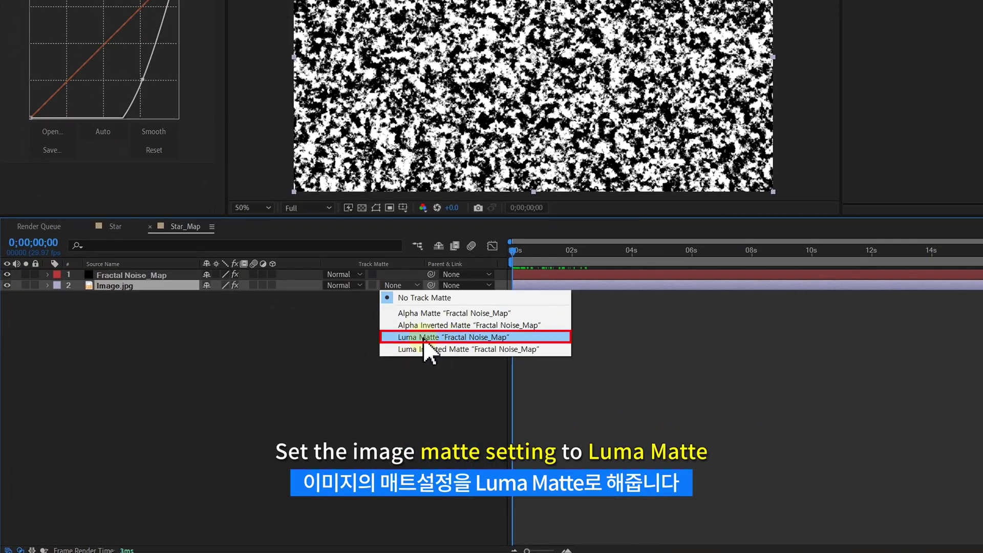
pyautogui.click(440, 338)
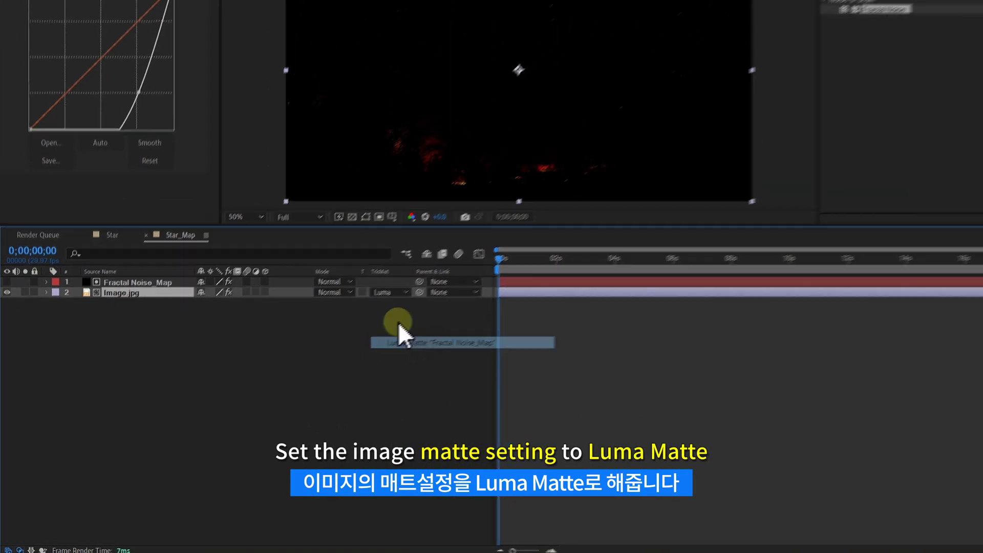
# Preview the Star_Map composition at close range to examine how the stars react to the animated noise matte
pyautogui.press('h')
pyautogui.click(453, 162)
pyautogui.scroll(2, 453, 161)
pyautogui.press('space')
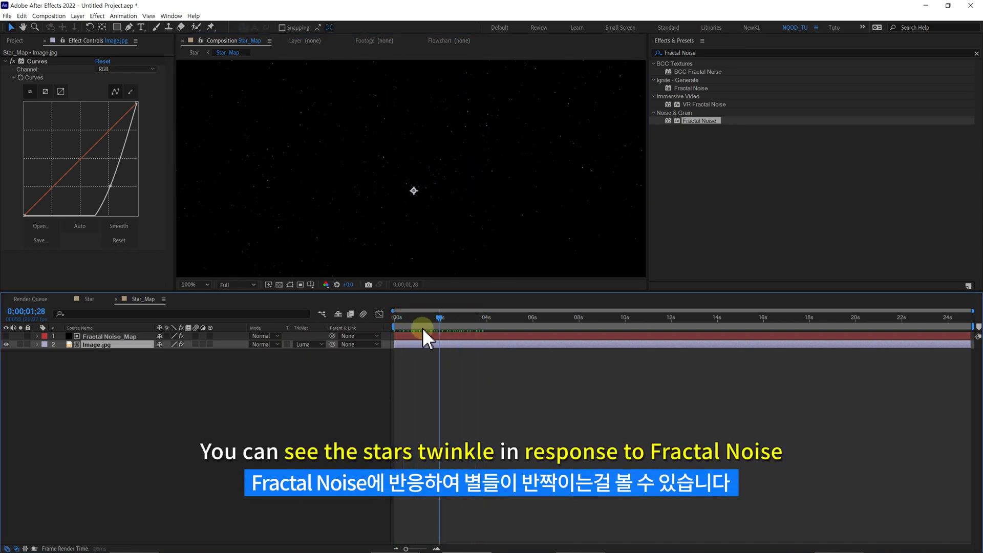
pyautogui.moveTo(423, 328); pyautogui.dragTo(401, 322)
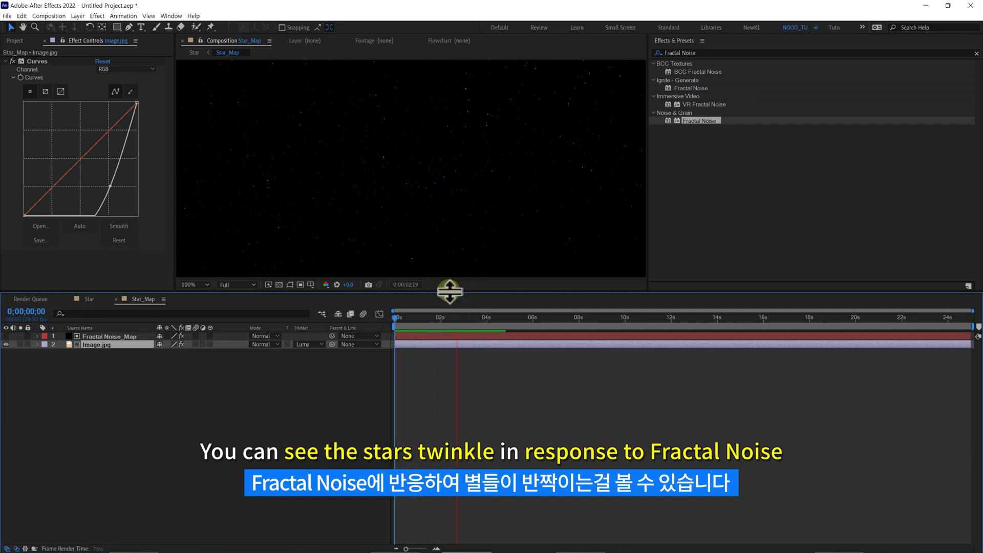
pyautogui.moveTo(418, 319); pyautogui.dragTo(479, 325)
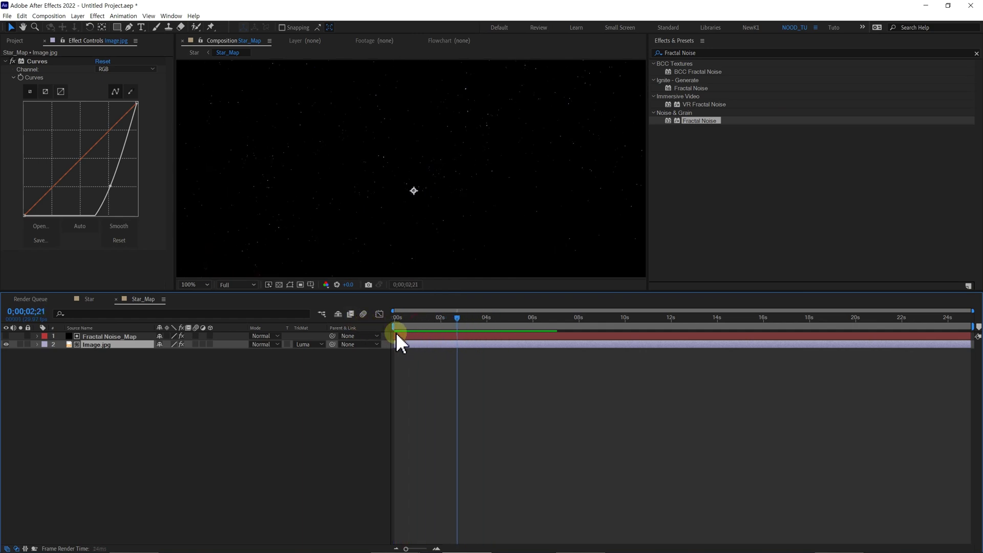
pyautogui.scroll(-2, 410, 215)
# Create a black (000000) solid named Black_BG and place it beneath all other layers in Star_Map
pyautogui.click(137, 385)
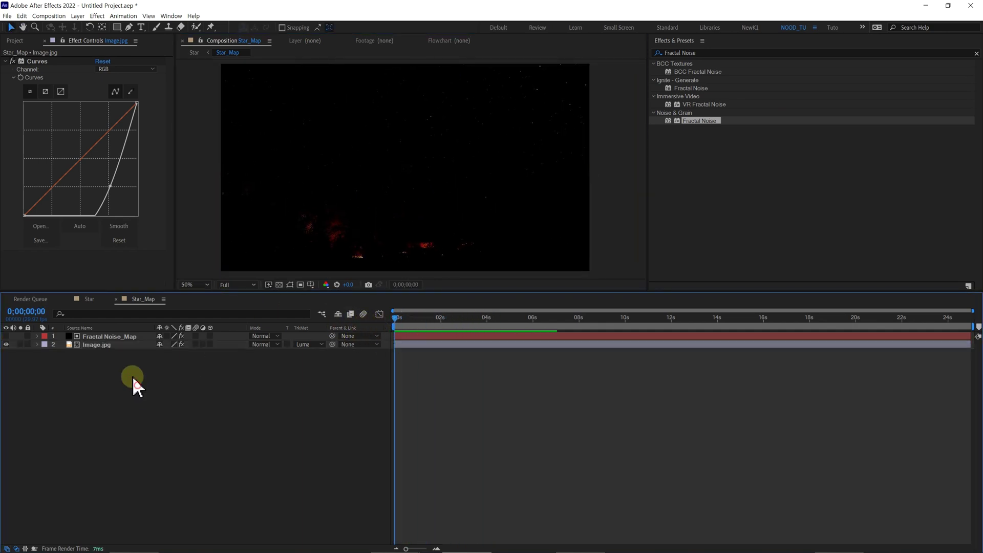
pyautogui.rightClick(117, 356)
pyautogui.moveTo(123, 358)
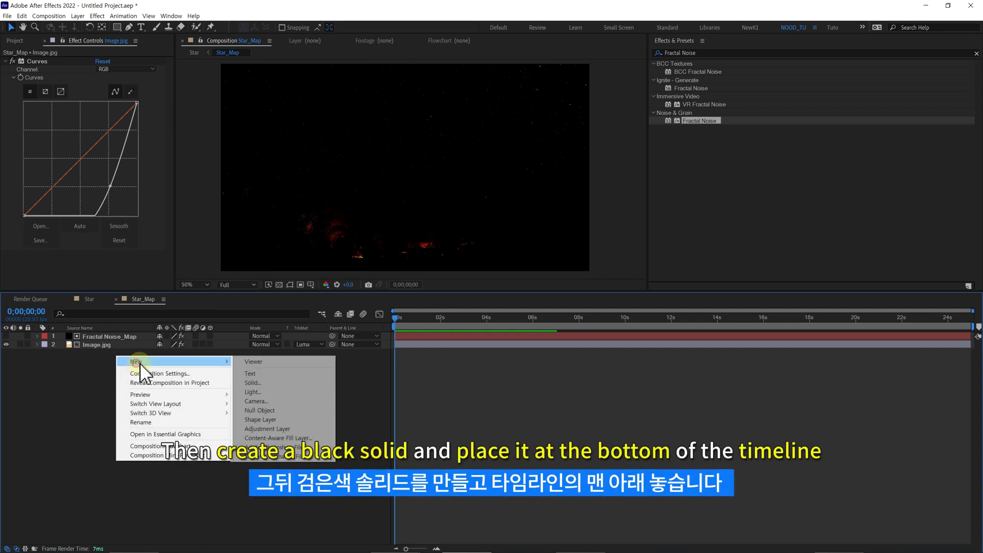
pyautogui.click(274, 383)
pyautogui.click(620, 264)
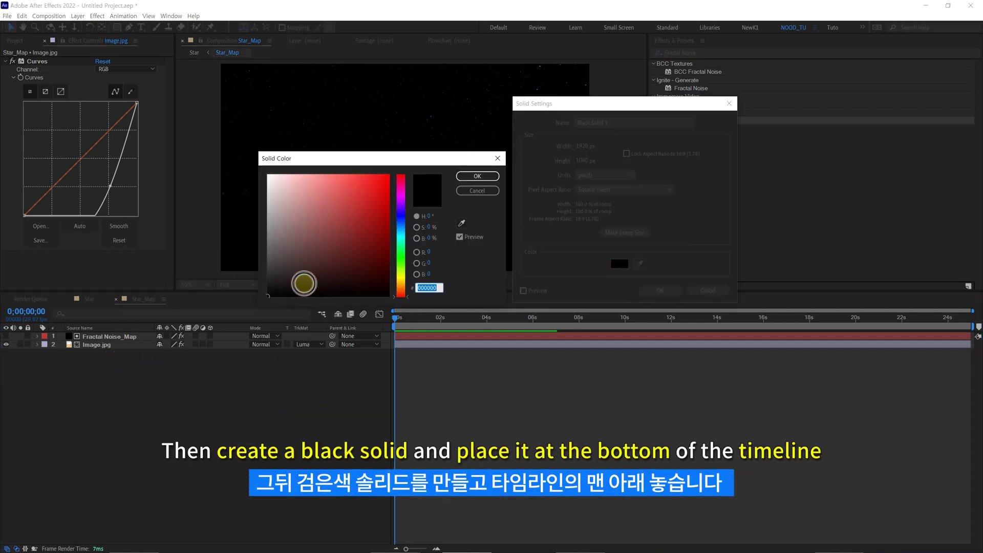
pyautogui.moveTo(302, 281); pyautogui.dragTo(240, 312)
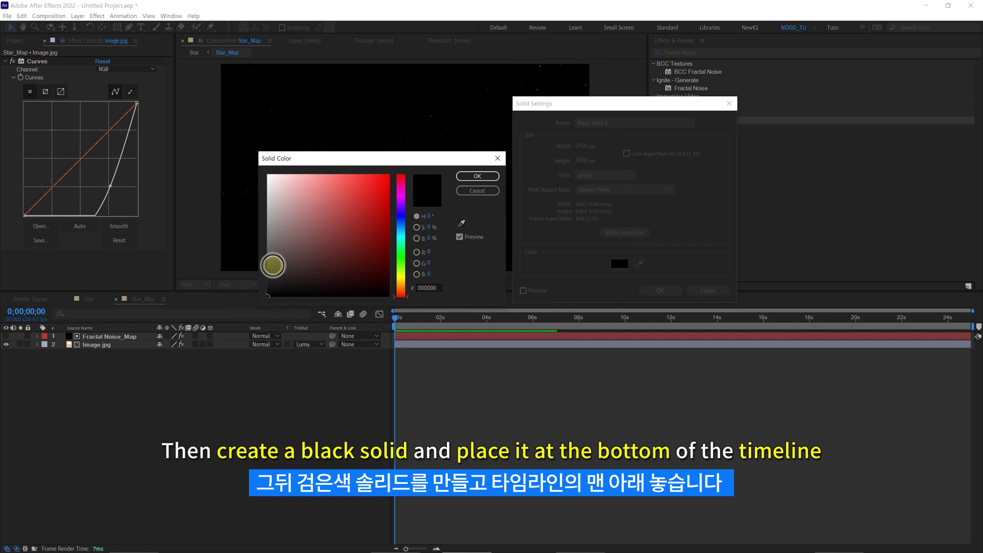
pyautogui.click(464, 177)
pyautogui.click(620, 123)
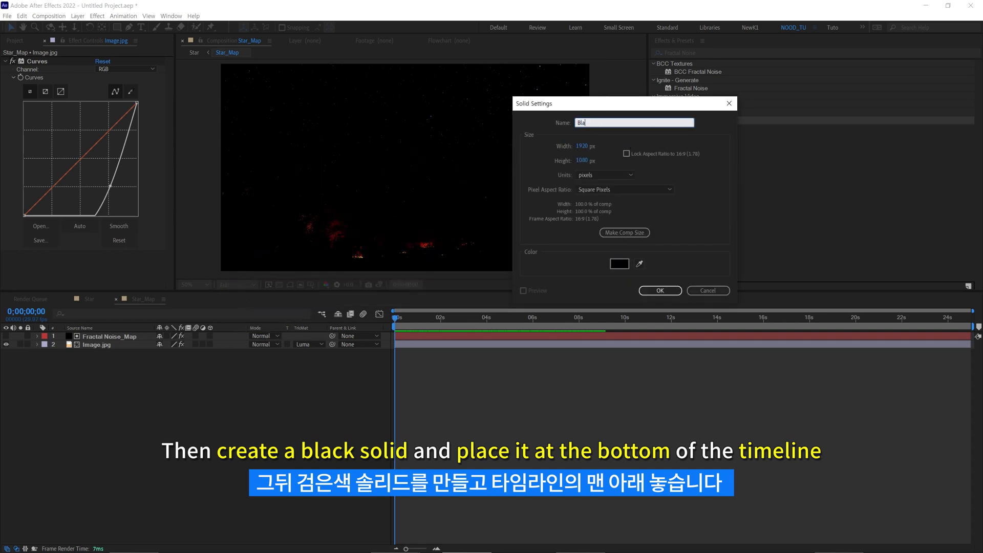
pyautogui.write('Black_BG')
pyautogui.press('Return')
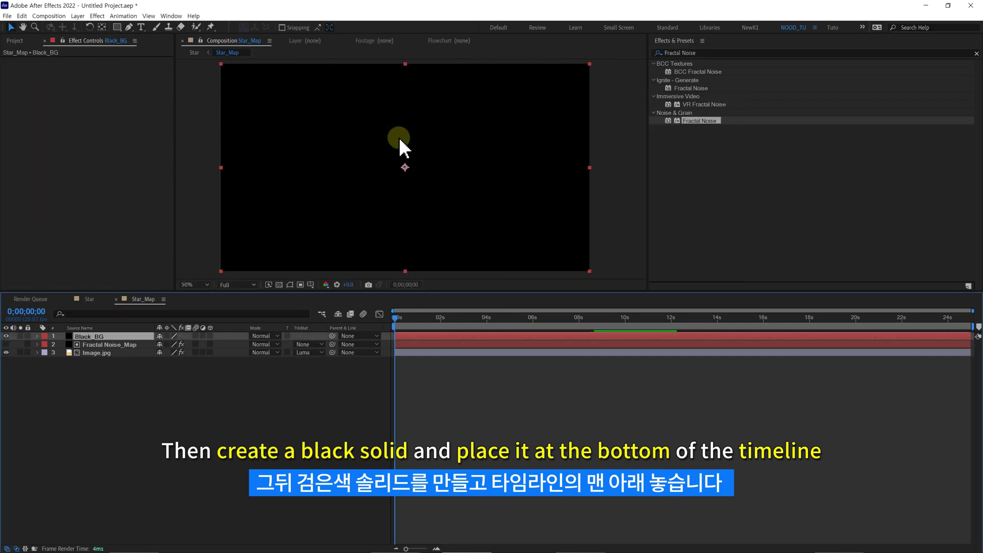
pyautogui.moveTo(86, 336); pyautogui.dragTo(95, 368)
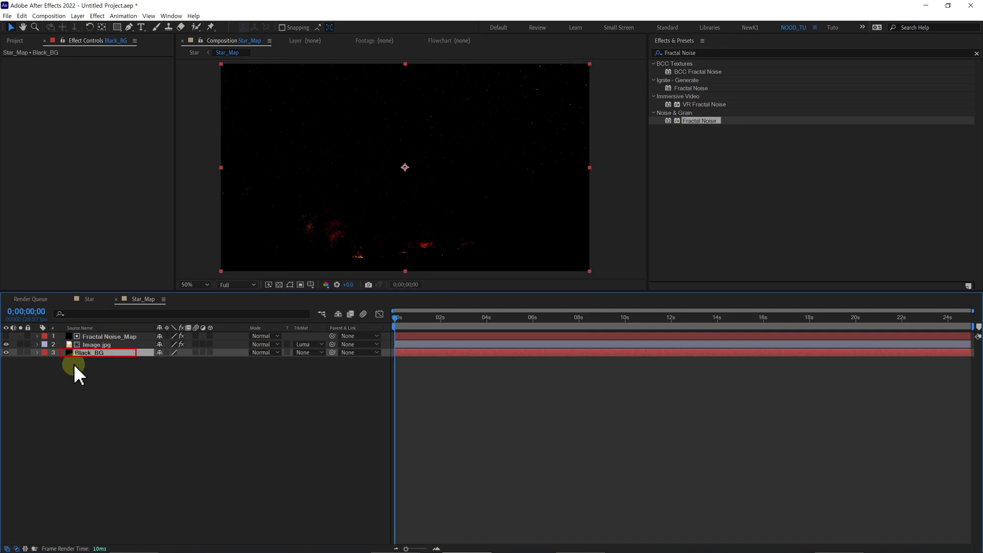
pyautogui.click(107, 373)
# In the Star composition, set the Star_Map layer's blending mode to Screen and apply the Deep Glow effect to it
pyautogui.click(90, 299)
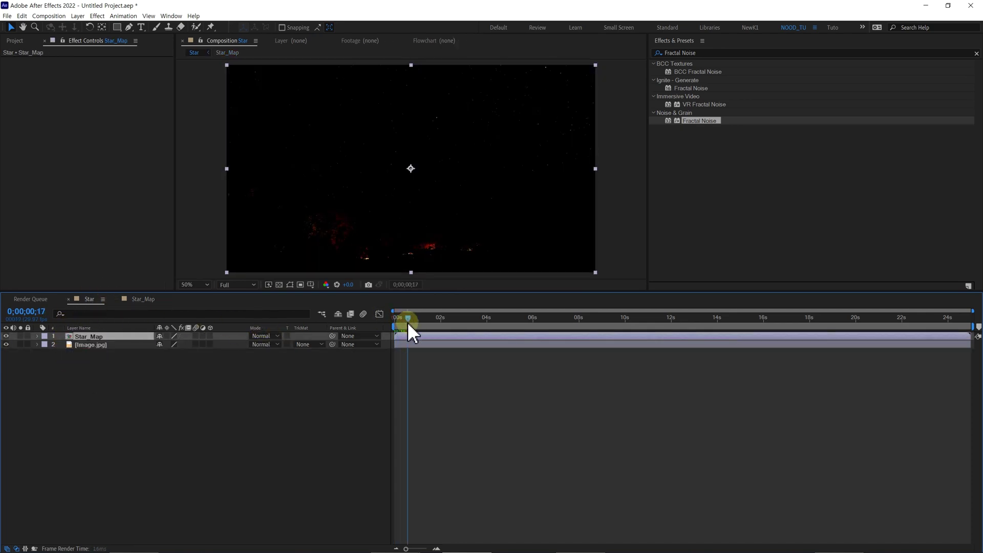
pyautogui.click(275, 336)
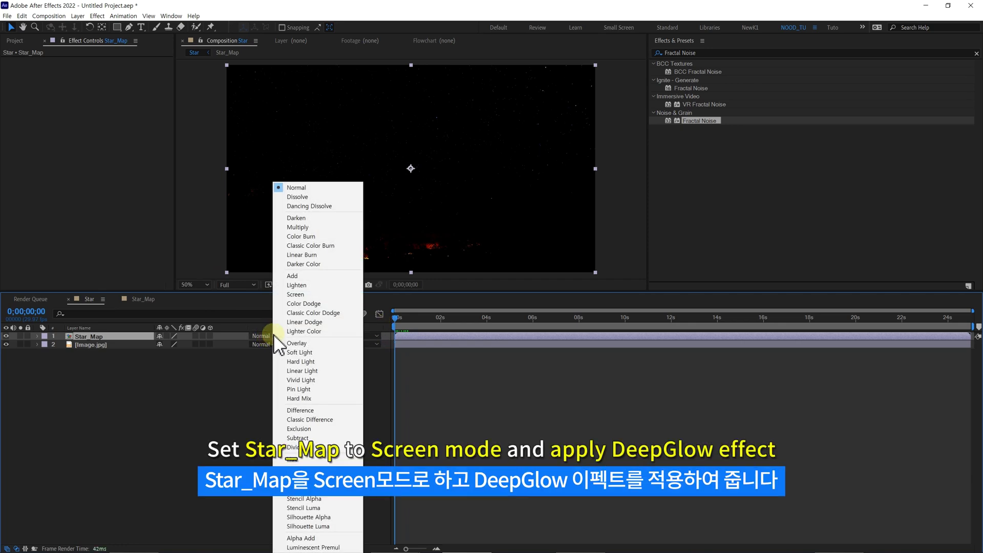
pyautogui.click(295, 295)
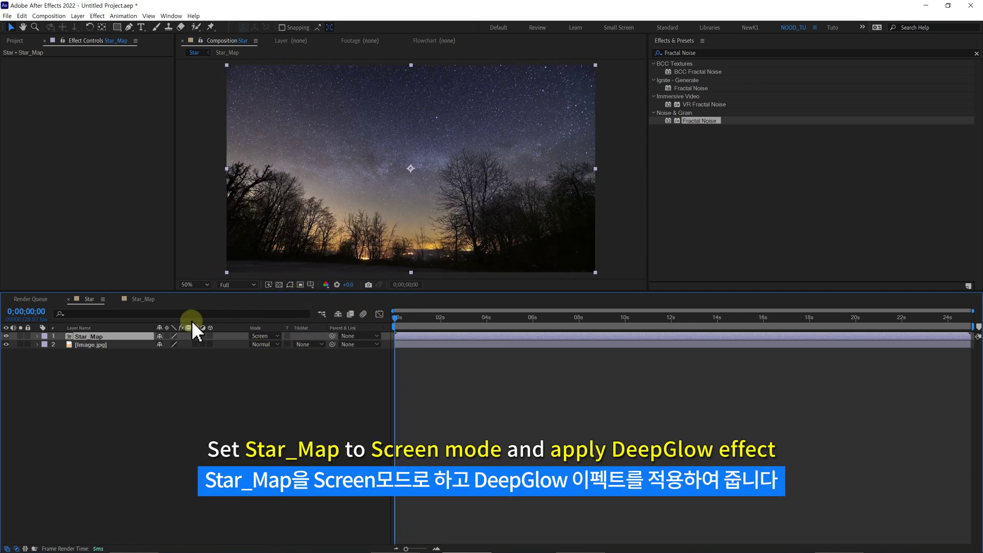
pyautogui.click(703, 51)
pyautogui.write('deep')
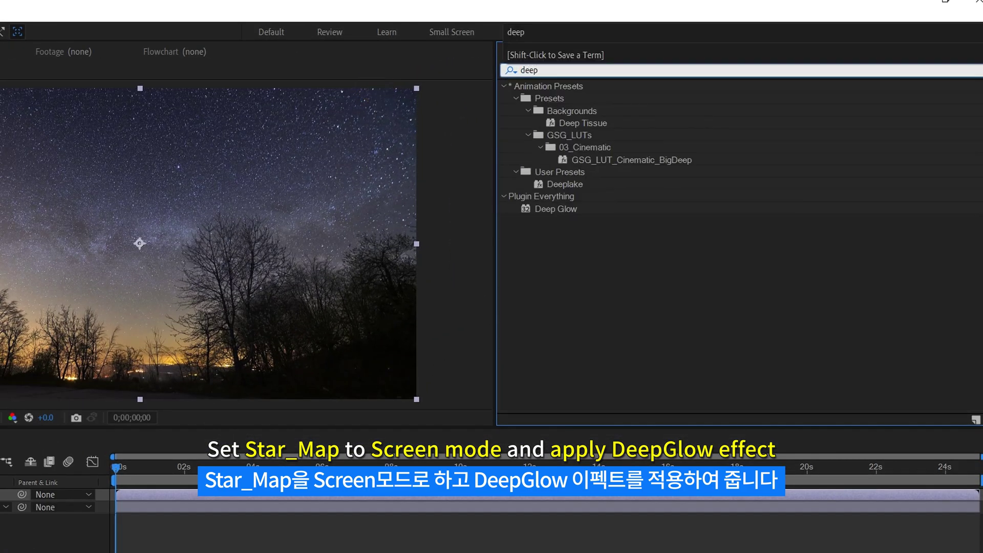
pyautogui.moveTo(552, 210); pyautogui.dragTo(430, 143)
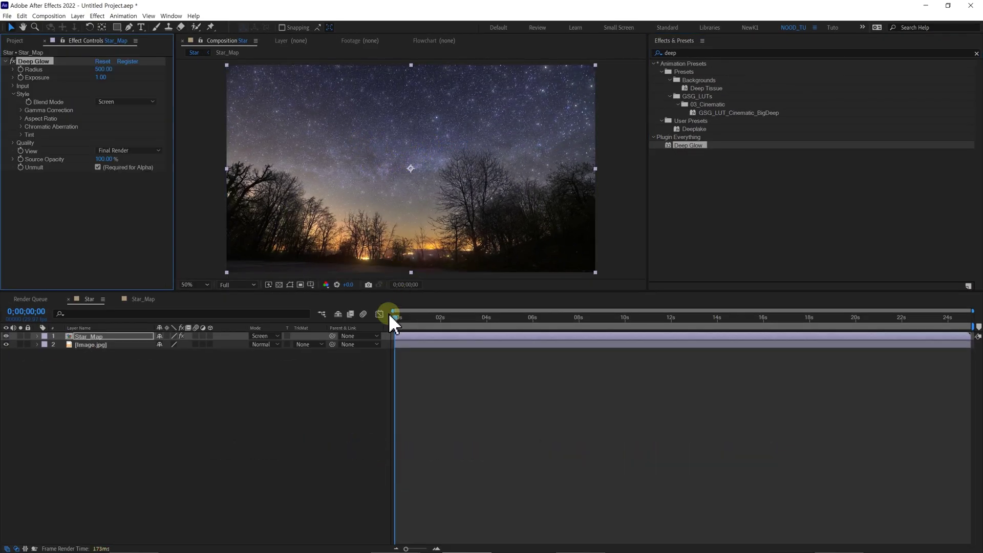
# Limit the work area to about the first 2.4 seconds and preview the twinkling stars in an enlarged viewer
pyautogui.moveTo(390, 314); pyautogui.dragTo(450, 327)
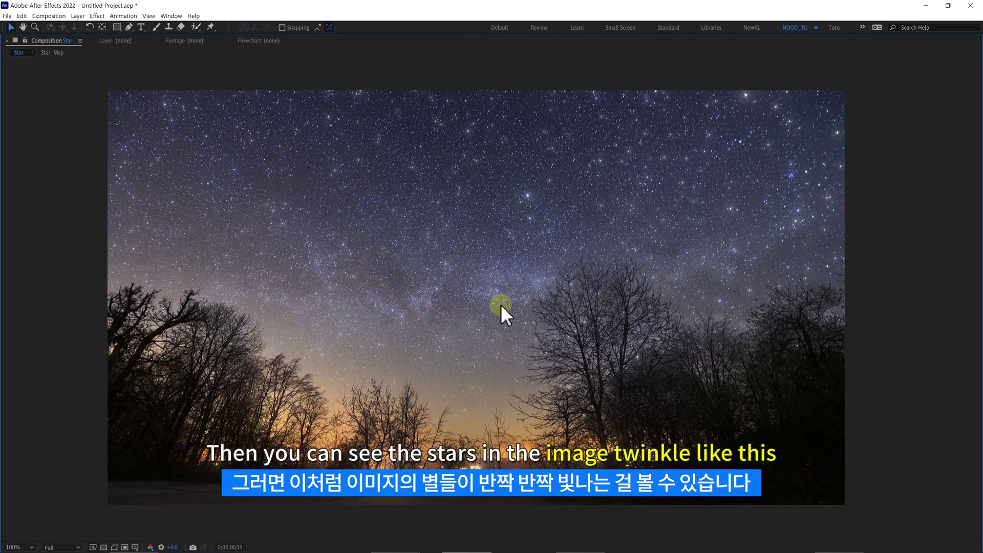
pyautogui.press('space')
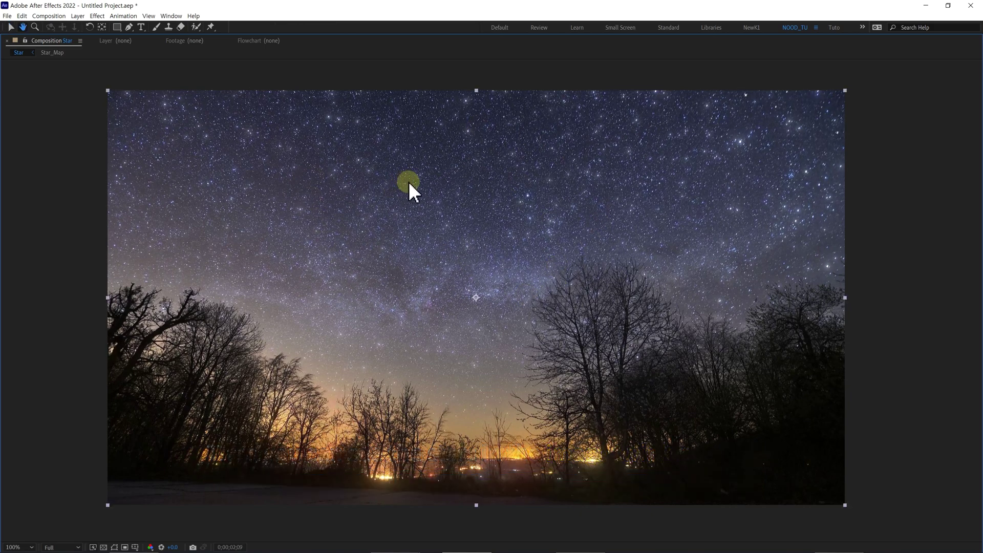
pyautogui.press('`')
pyautogui.scroll(-1, 413, 190)
pyautogui.moveTo(418, 208); pyautogui.dragTo(419, 188)
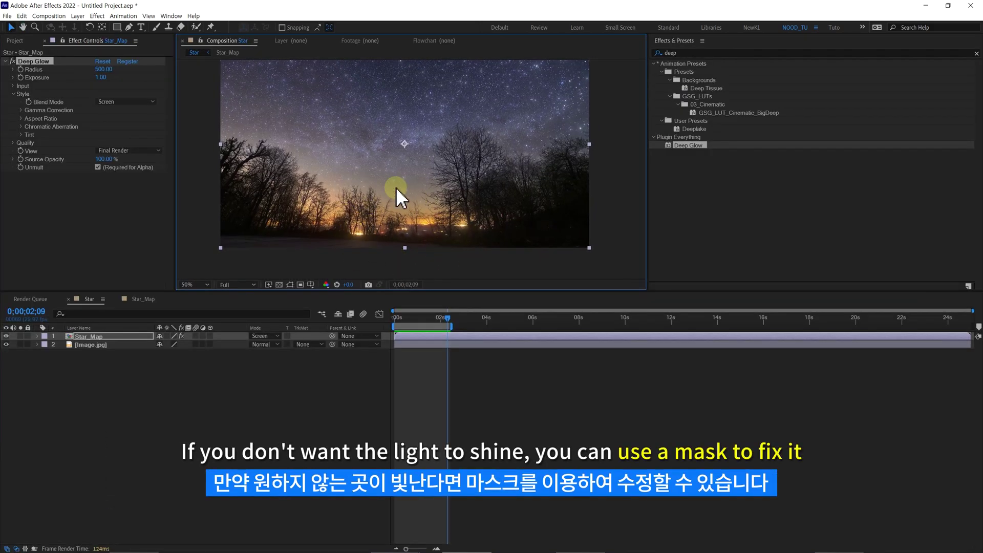
# In Star_Map, draw a rectangular mask on the Image.jpg layer that extends past the frame and excludes only its bottom strip
pyautogui.doubleClick(94, 336)
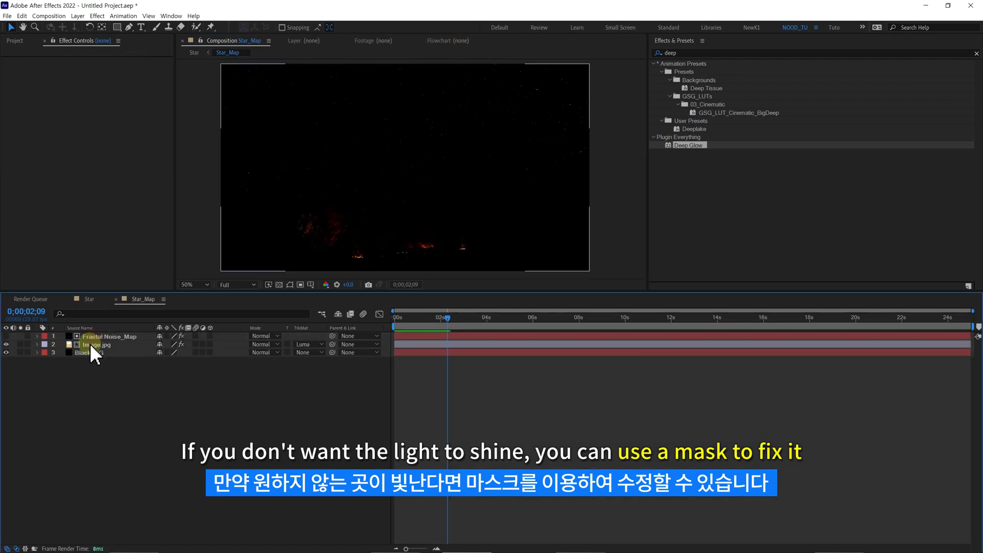
pyautogui.click(94, 344)
pyautogui.click(116, 27)
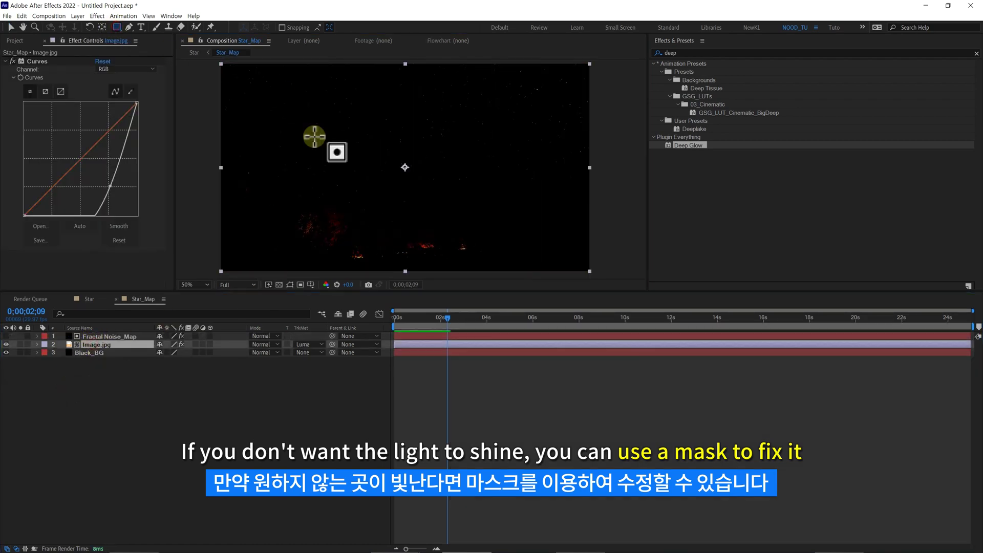
pyautogui.press(',')
pyautogui.moveTo(281, 79); pyautogui.dragTo(549, 201)
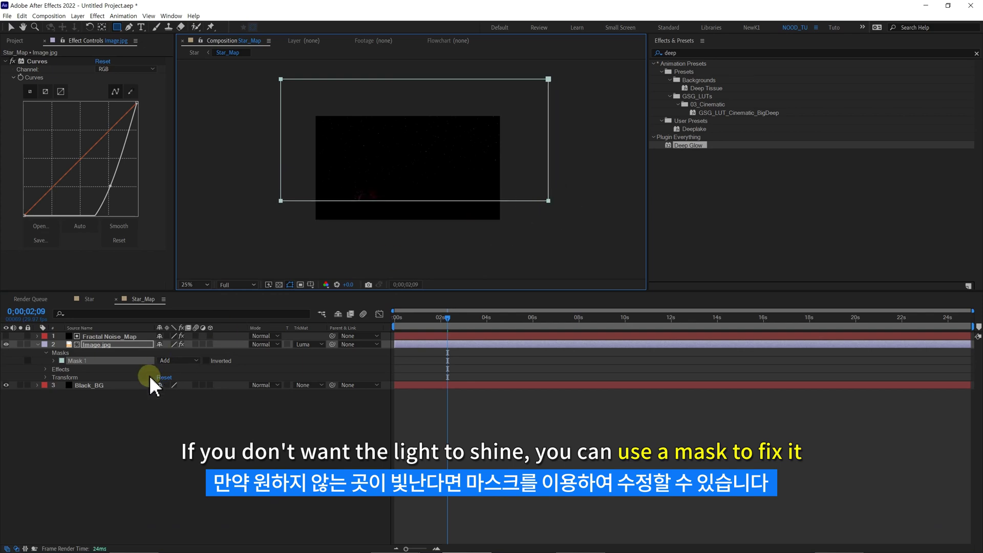
# Set the Mask 1 feather to 150 pixels and play back the result in the Star composition
pyautogui.press('f')
pyautogui.click(174, 361)
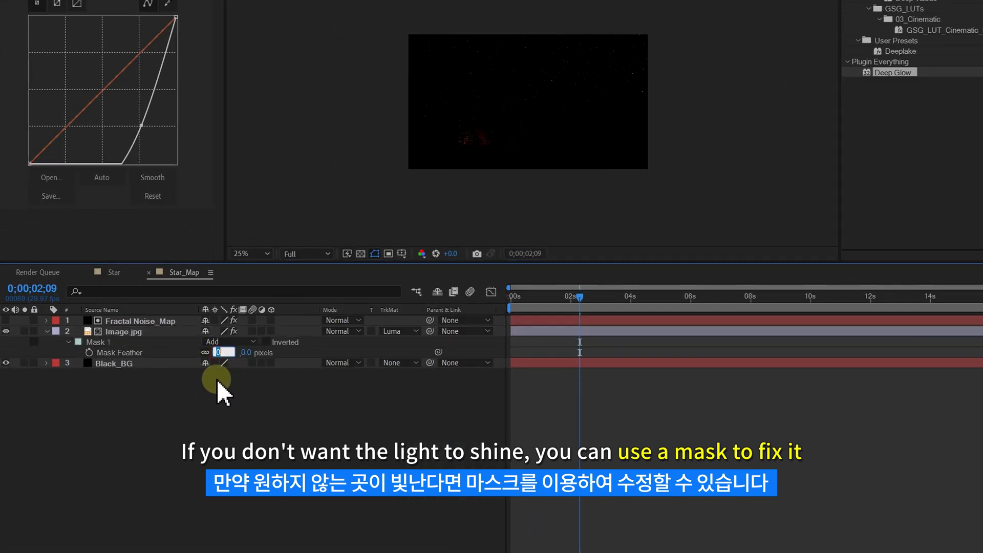
pyautogui.write('150')
pyautogui.press('Return')
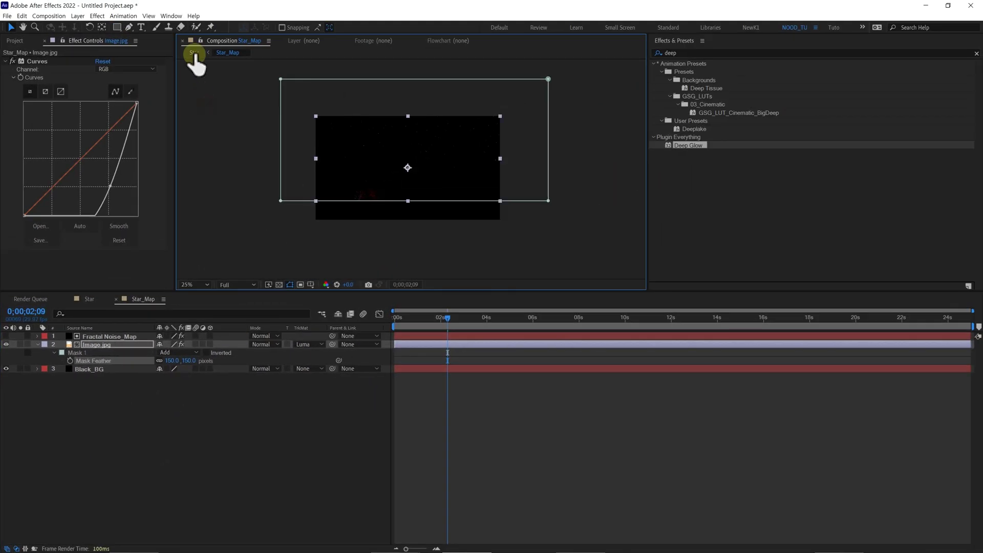
pyautogui.click(194, 52)
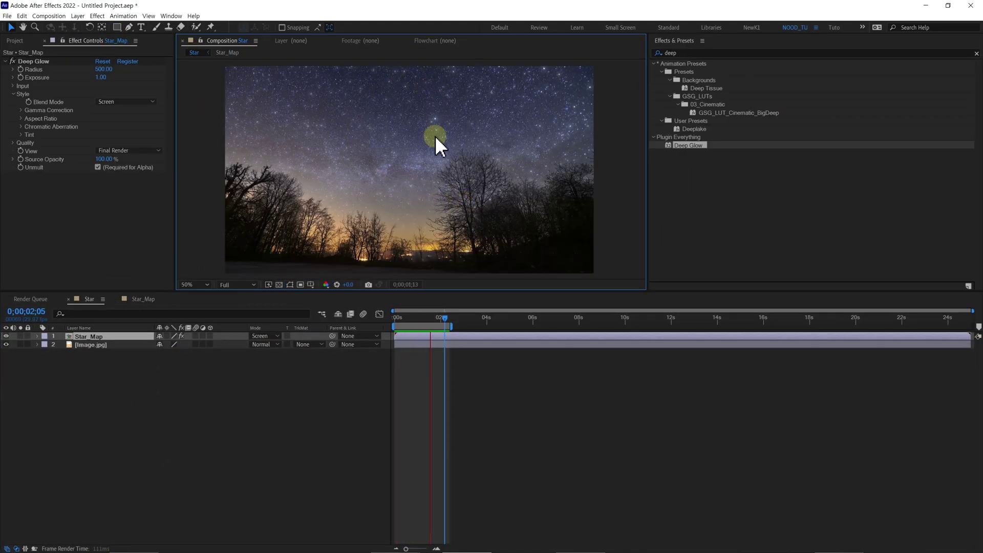
pyautogui.press('Home')
# Draw a slanted straight line across the sky with the Pen tool and rename its shape layer shooting star
pyautogui.moveTo(160, 292); pyautogui.dragTo(154, 300)
pyautogui.click(129, 26)
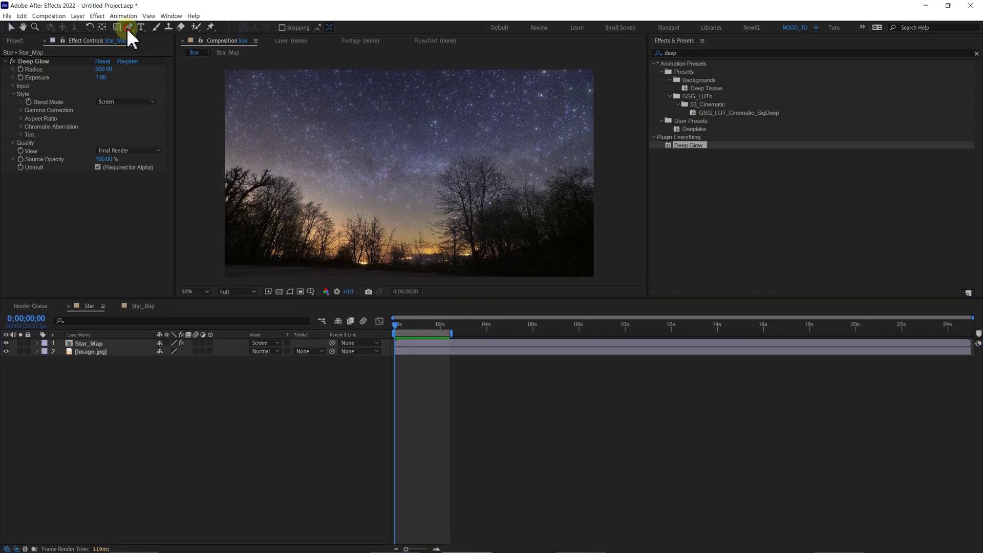
pyautogui.click(483, 121)
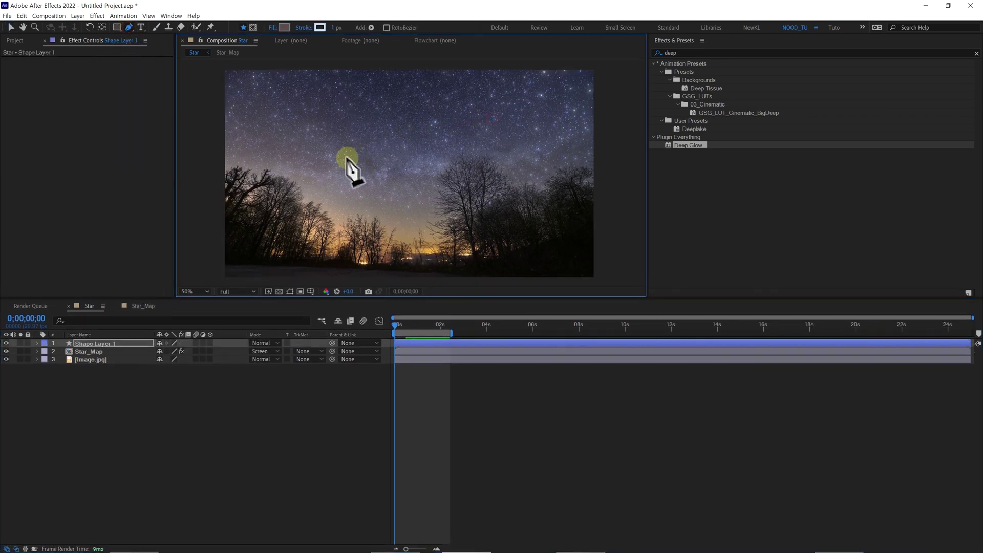
pyautogui.click(163, 400)
pyautogui.click(106, 342)
pyautogui.press('Return')
pyautogui.write('shooting star')
pyautogui.press('Return')
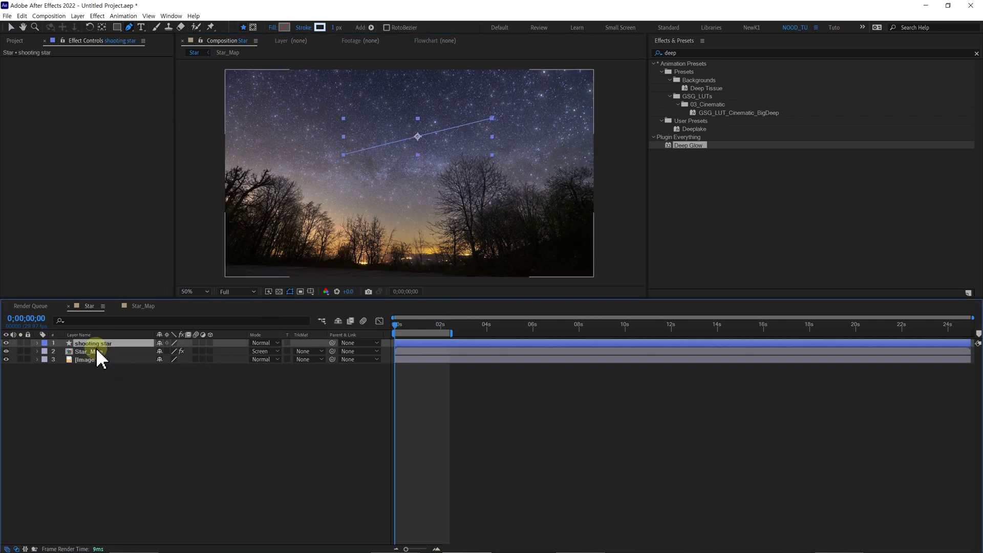
pyautogui.click(104, 376)
# Set the stroke taper's Start Length to 100% on the shooting star's Stroke 1
pyautogui.click(35, 345)
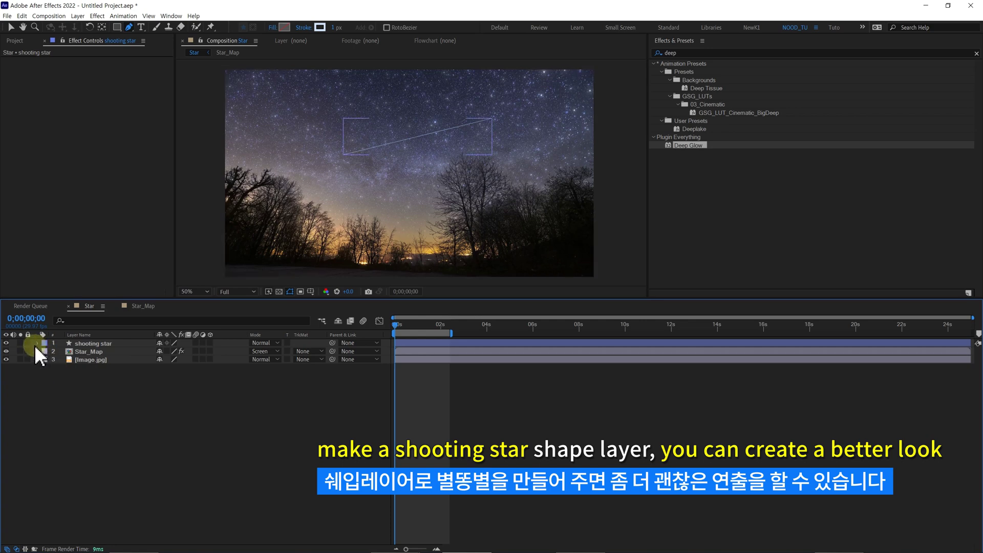
pyautogui.click(36, 343)
pyautogui.click(46, 352)
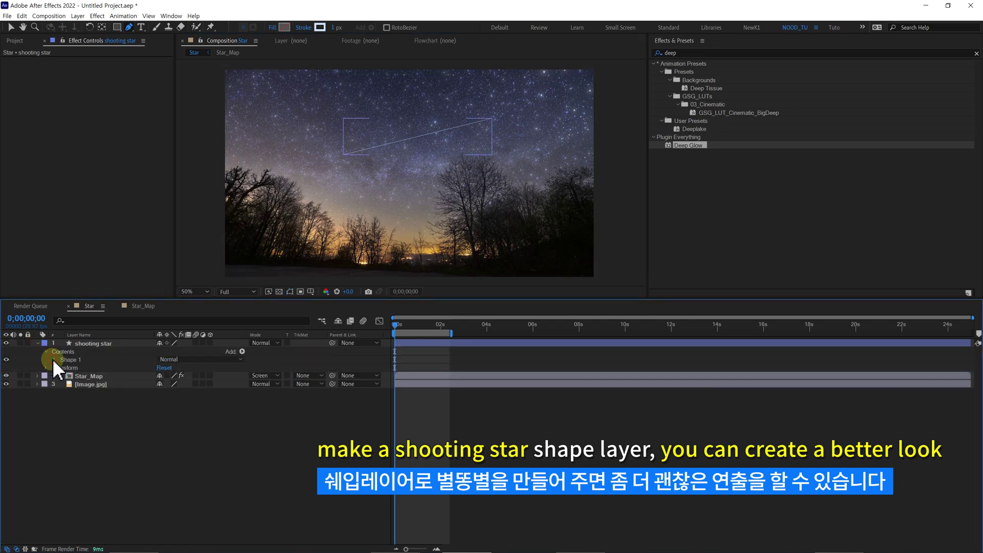
pyautogui.click(54, 360)
pyautogui.click(63, 376)
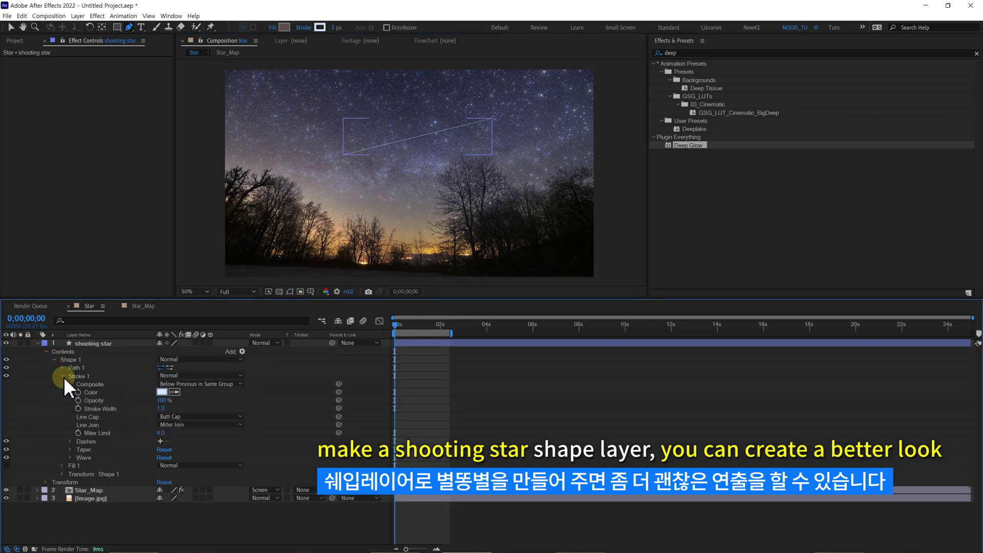
pyautogui.click(70, 449)
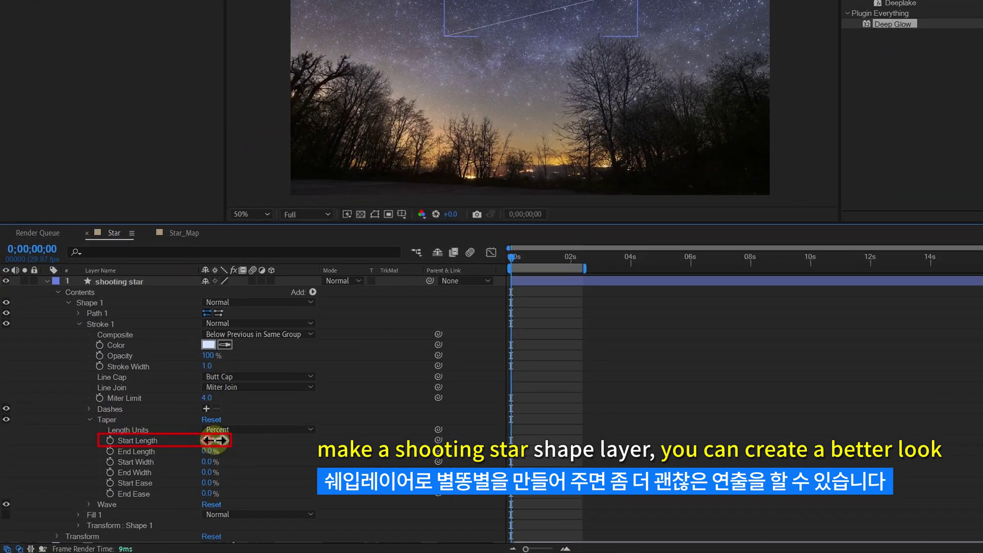
pyautogui.moveTo(164, 466); pyautogui.dragTo(198, 462)
pyautogui.moveTo(254, 436); pyautogui.dragTo(307, 476)
pyautogui.click(95, 455)
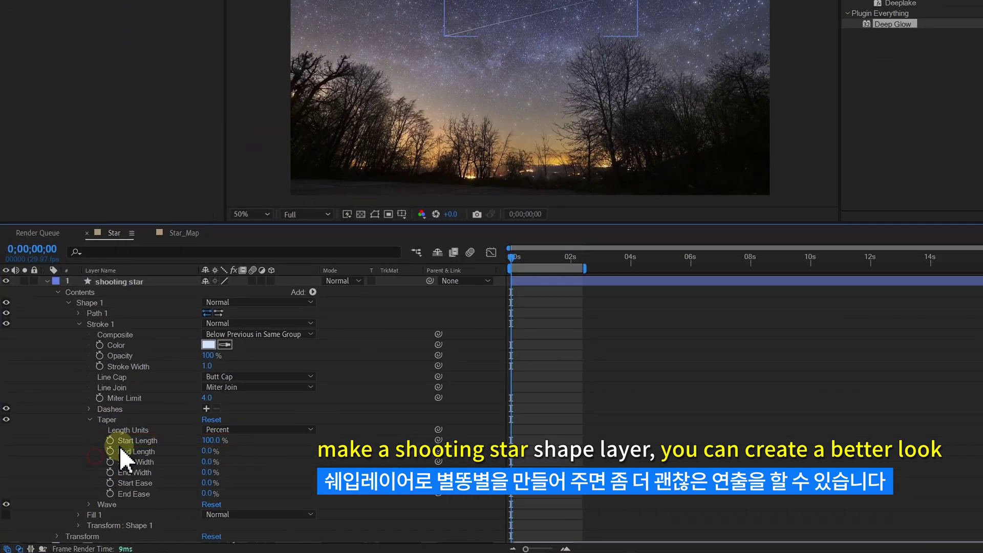
# Add a Trim Paths operator to the contents of the shooting star layer
pyautogui.click(79, 325)
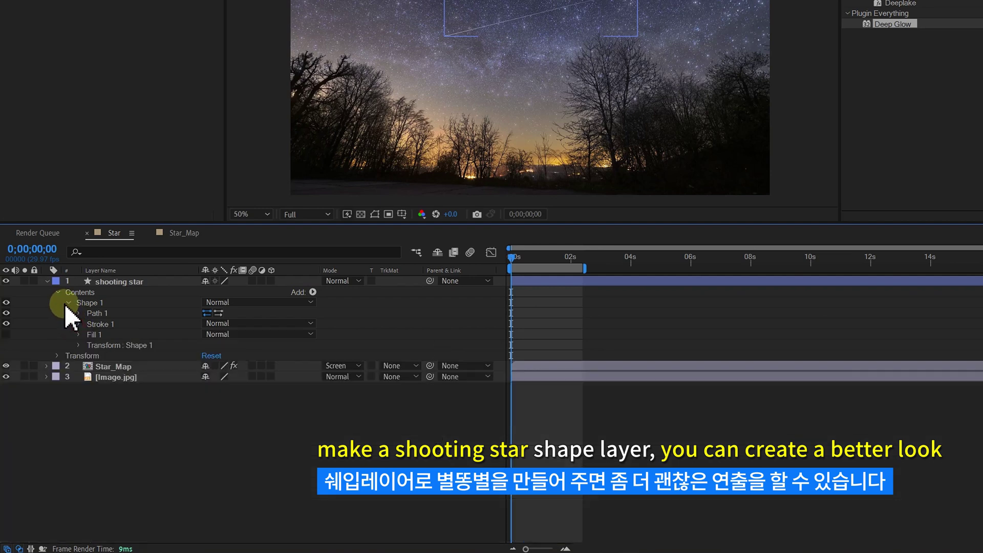
pyautogui.click(68, 303)
pyautogui.click(313, 292)
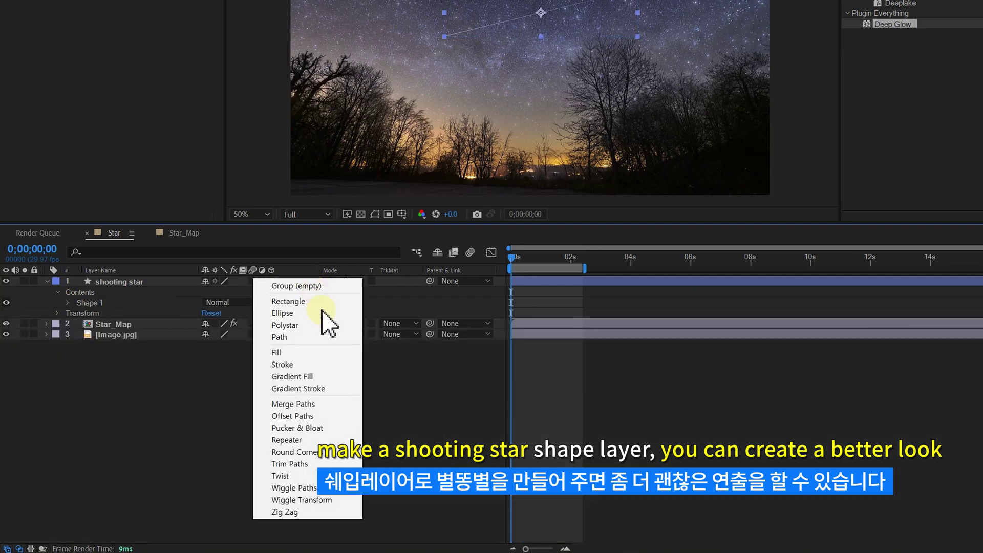
pyautogui.click(294, 464)
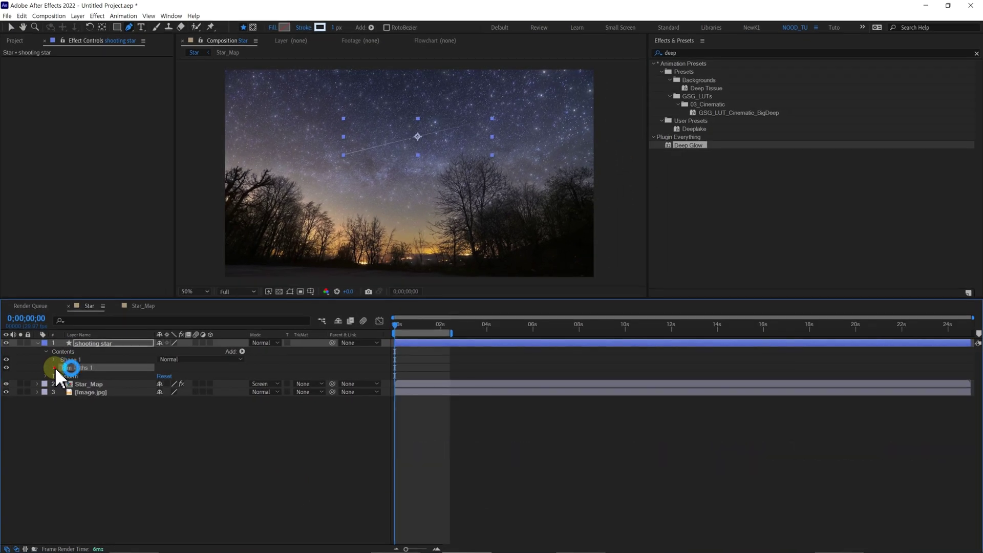
# Keyframe the Trim Paths End value from 0% at 0;00;00;00 to 100% at 0;00;00;23
pyautogui.click(69, 313)
pyautogui.moveTo(164, 386); pyautogui.dragTo(85, 394)
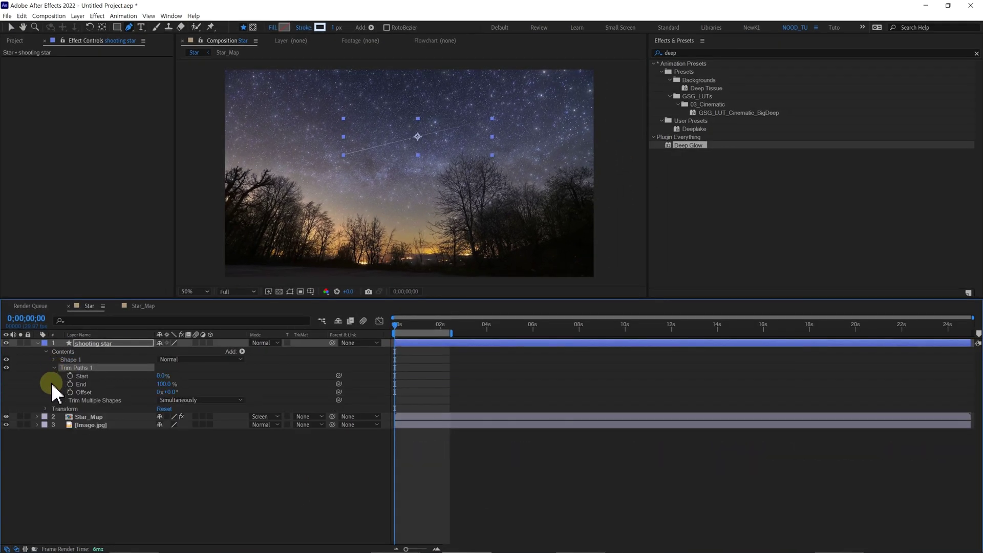
pyautogui.click(89, 386)
pyautogui.moveTo(527, 312); pyautogui.dragTo(536, 318)
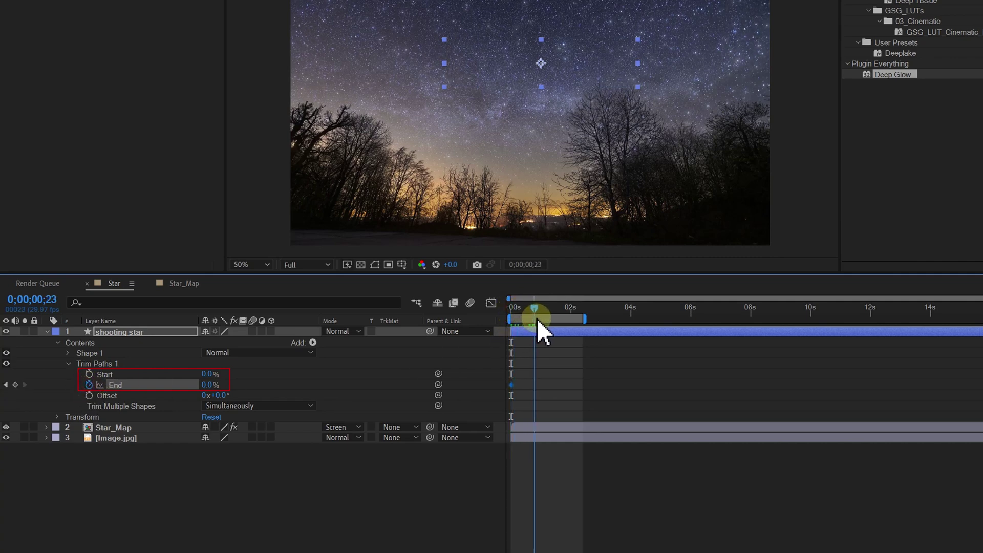
pyautogui.moveTo(210, 386); pyautogui.dragTo(359, 381)
# Keyframe the Trim Paths Start value from 0% at 0;00;00;00 to 100% at 0;00;00;23
pyautogui.moveTo(534, 310); pyautogui.dragTo(513, 313)
pyautogui.click(88, 374)
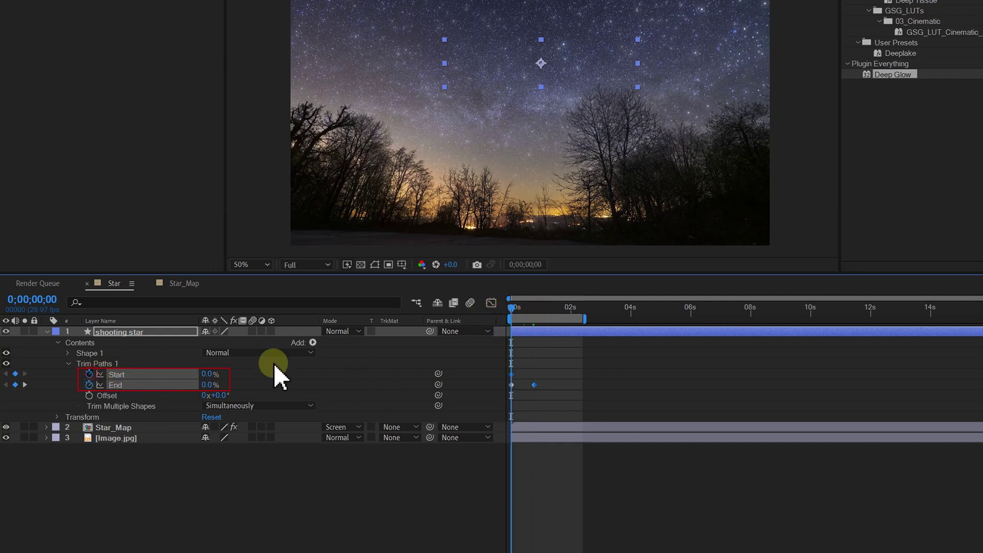
pyautogui.moveTo(514, 311); pyautogui.dragTo(536, 320)
pyautogui.moveTo(206, 374); pyautogui.dragTo(351, 373)
# Shift both Trim Paths Start keyframes about 10 frames later than the End keyframes
pyautogui.moveTo(544, 365); pyautogui.dragTo(519, 375)
pyautogui.press('=')
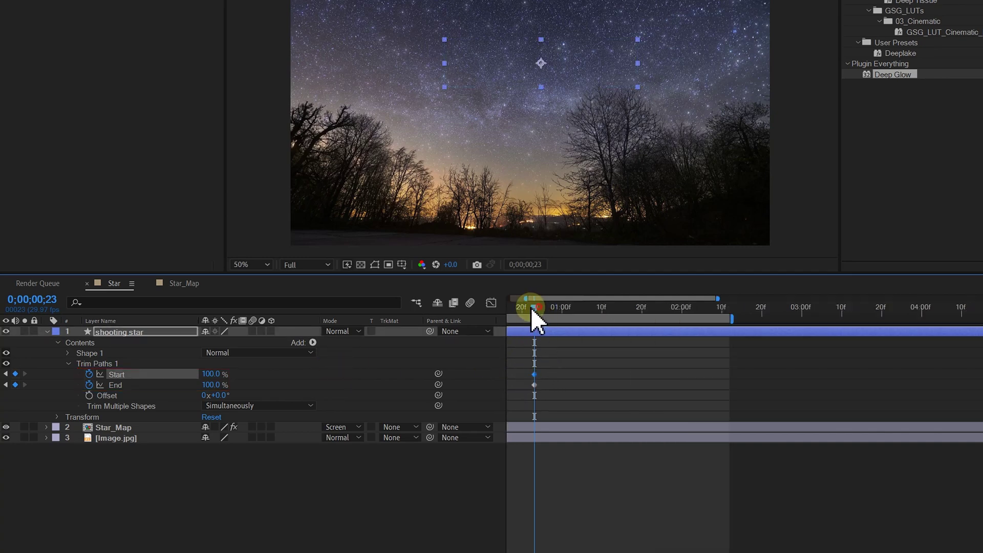
pyautogui.moveTo(535, 307); pyautogui.dragTo(357, 326)
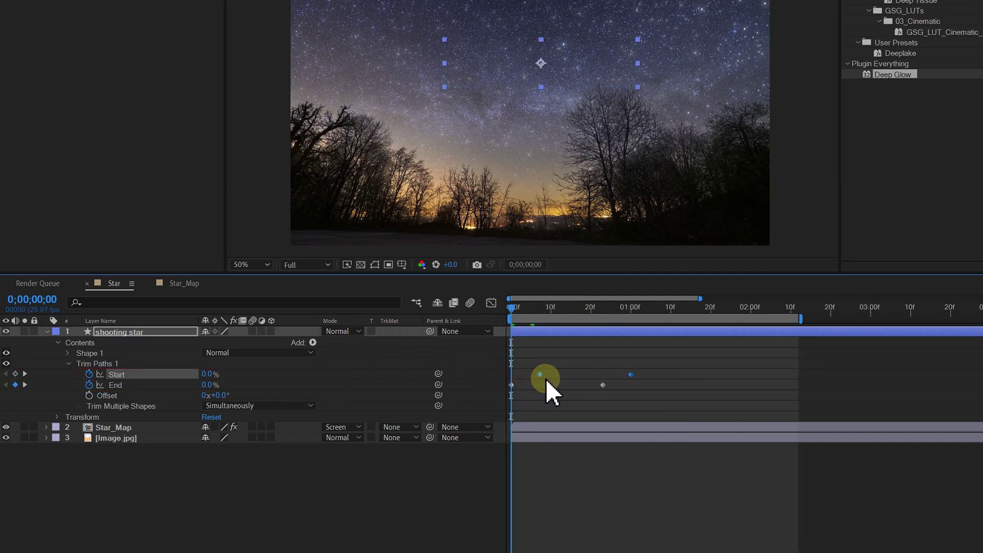
# Apply Easy Ease to all Trim Paths Start and End keyframes and play back the shooting star
pyautogui.moveTo(678, 357); pyautogui.dragTo(470, 404)
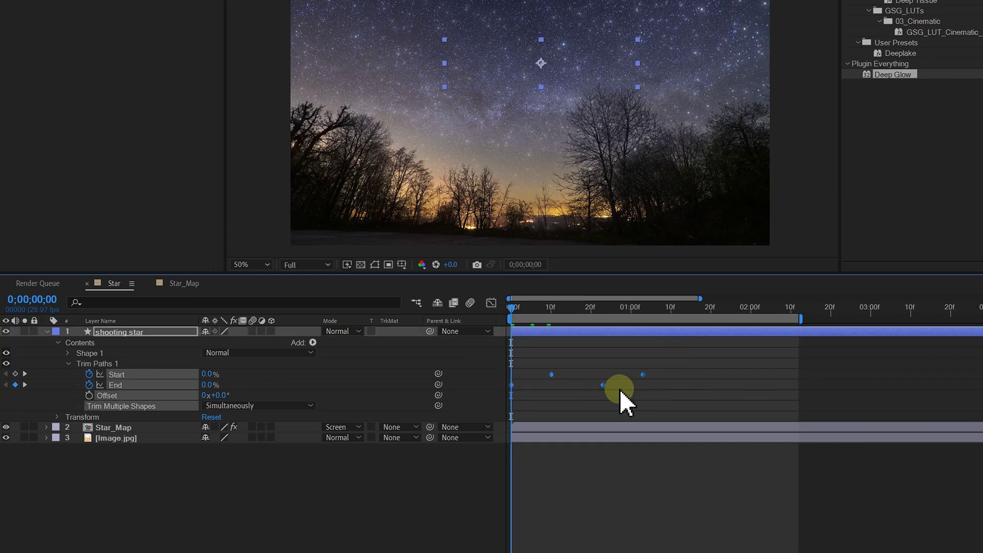
pyautogui.rightClick(602, 384)
pyautogui.moveTo(635, 517)
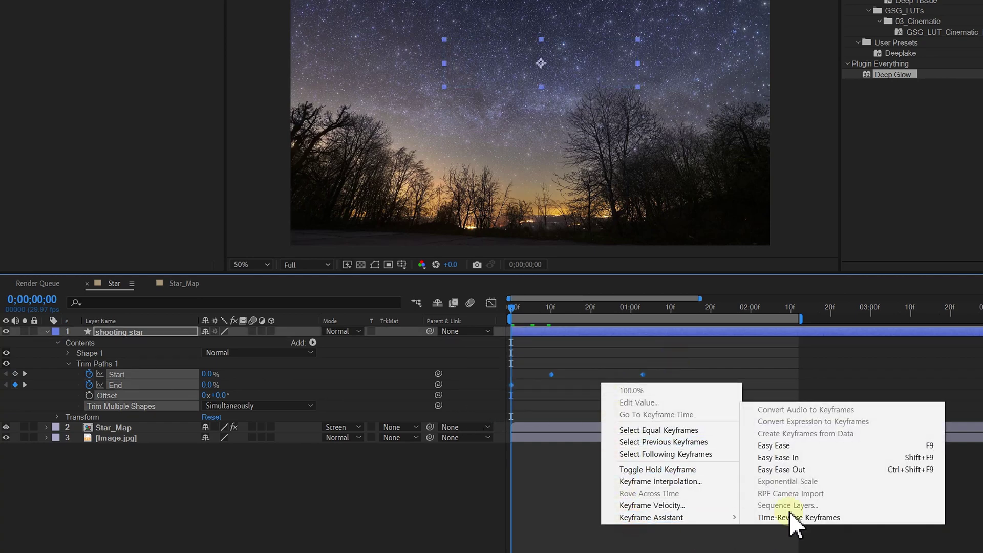
pyautogui.click(799, 450)
pyautogui.click(546, 399)
pyautogui.press('space')
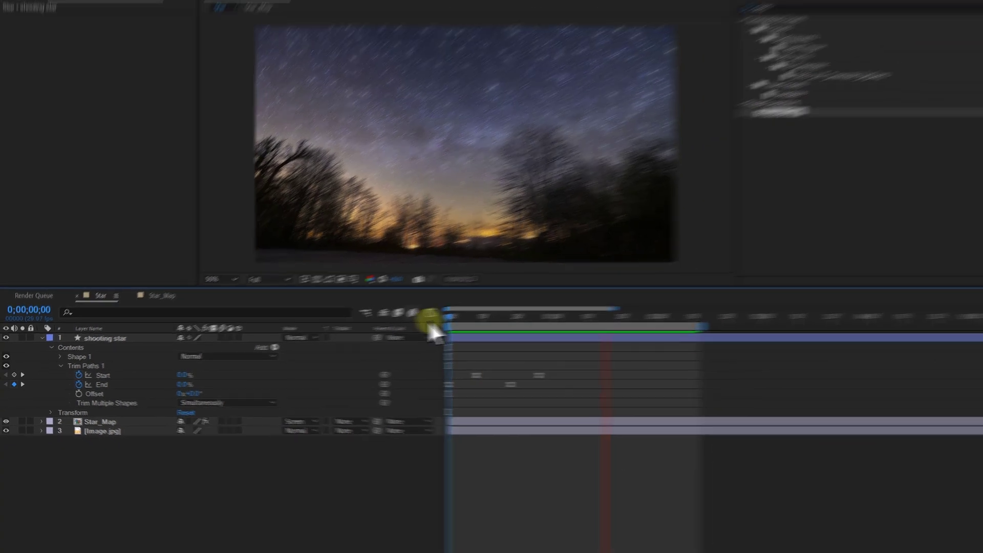
# Find the Curves effect and apply it to the shooting star layer
pyautogui.moveTo(512, 308); pyautogui.dragTo(540, 312)
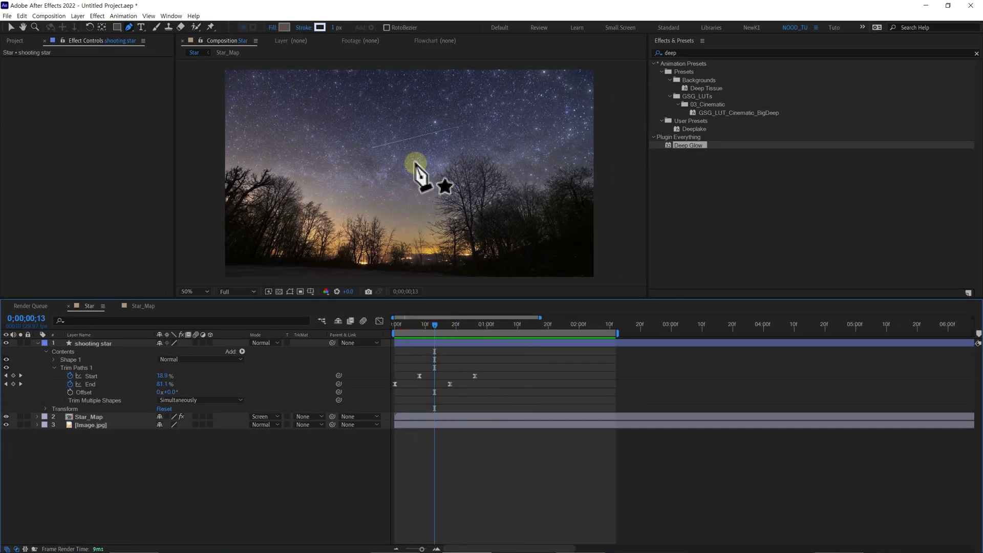
pyautogui.scroll(2, 415, 154)
pyautogui.moveTo(413, 143); pyautogui.dragTo(417, 202)
pyautogui.click(433, 344)
pyautogui.moveTo(715, 148); pyautogui.dragTo(600, 45)
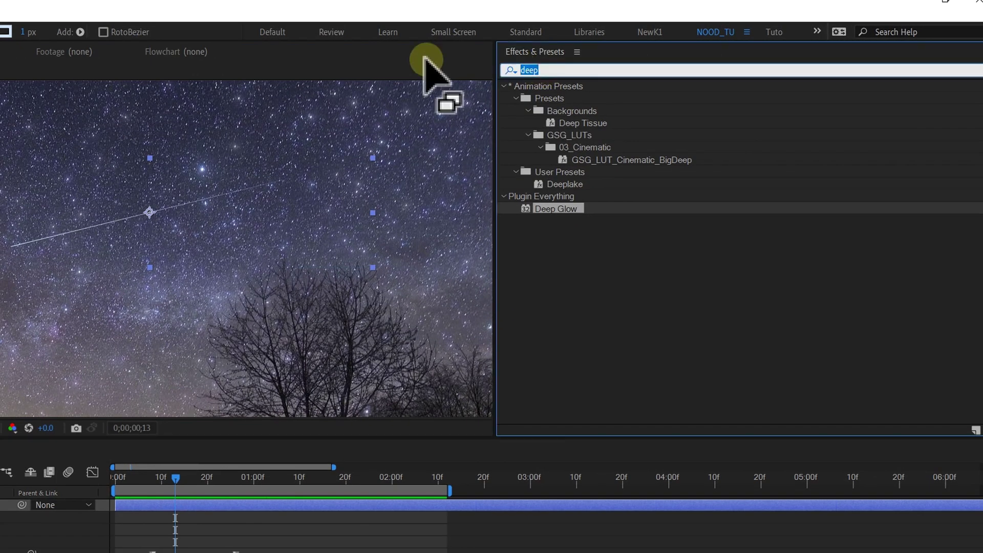
pyautogui.moveTo(429, 72); pyautogui.dragTo(433, 70)
pyautogui.write('curv')
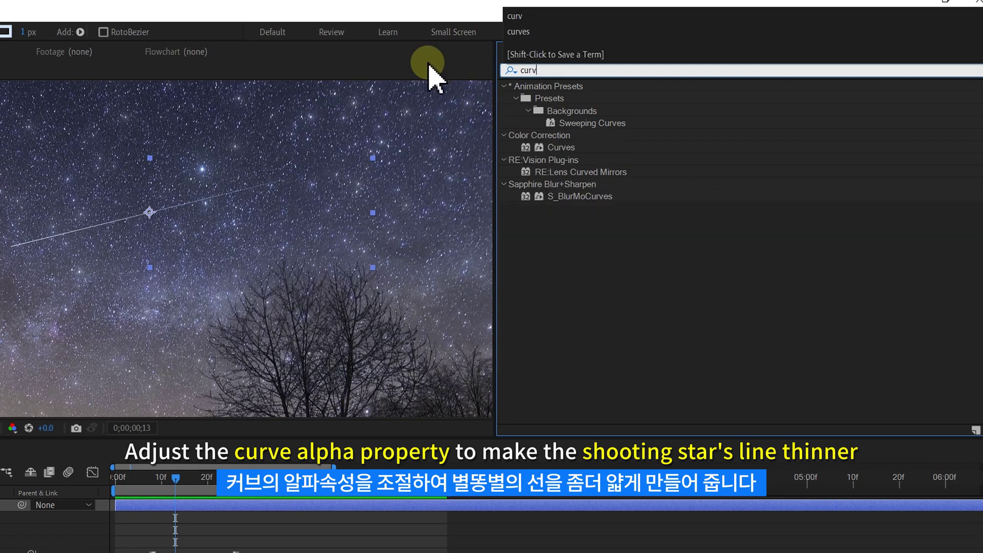
pyautogui.moveTo(558, 148); pyautogui.dragTo(133, 346)
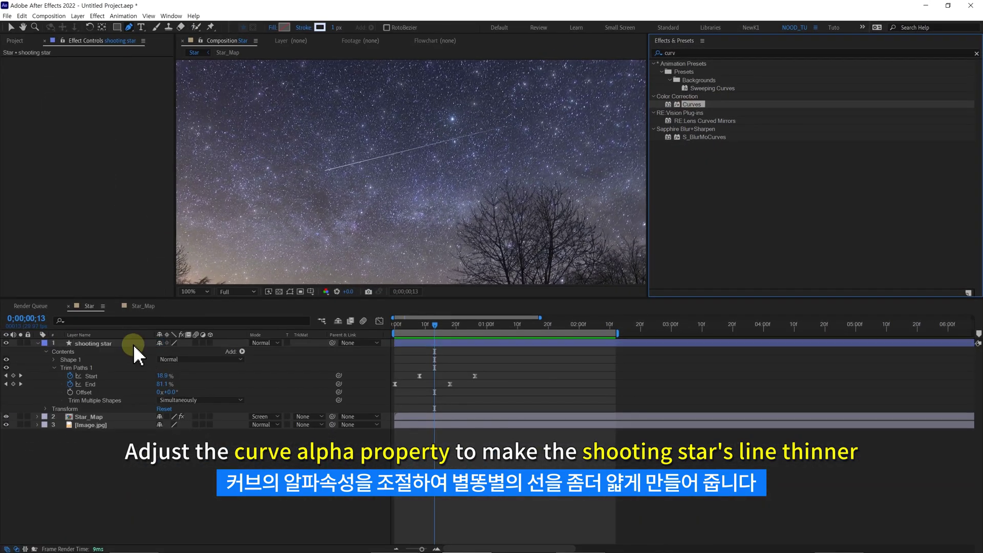
pyautogui.click(134, 344)
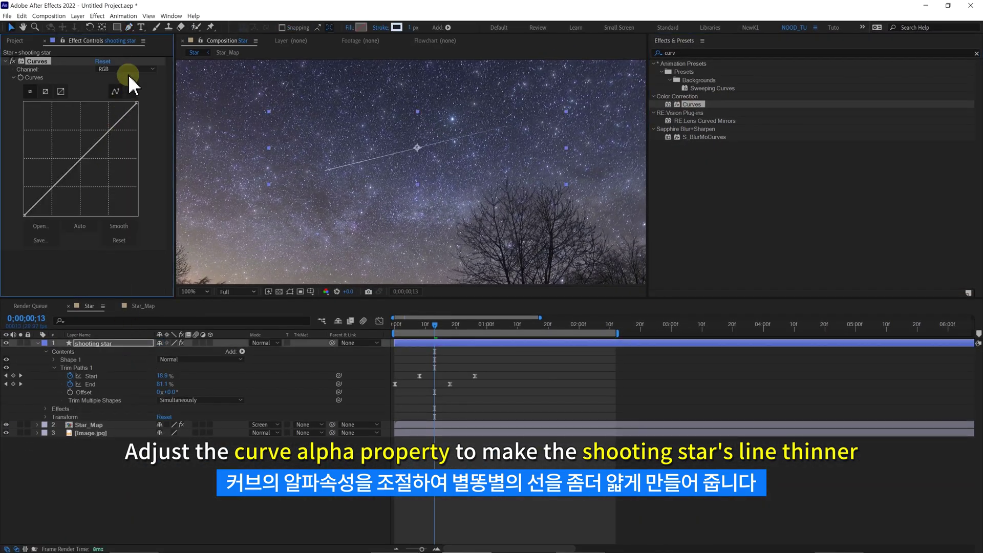
# Pull the Curves Alpha channel down at its midpoint to thin the shooting star's line, and play back the result
pyautogui.click(127, 68)
pyautogui.click(121, 120)
pyautogui.click(79, 160)
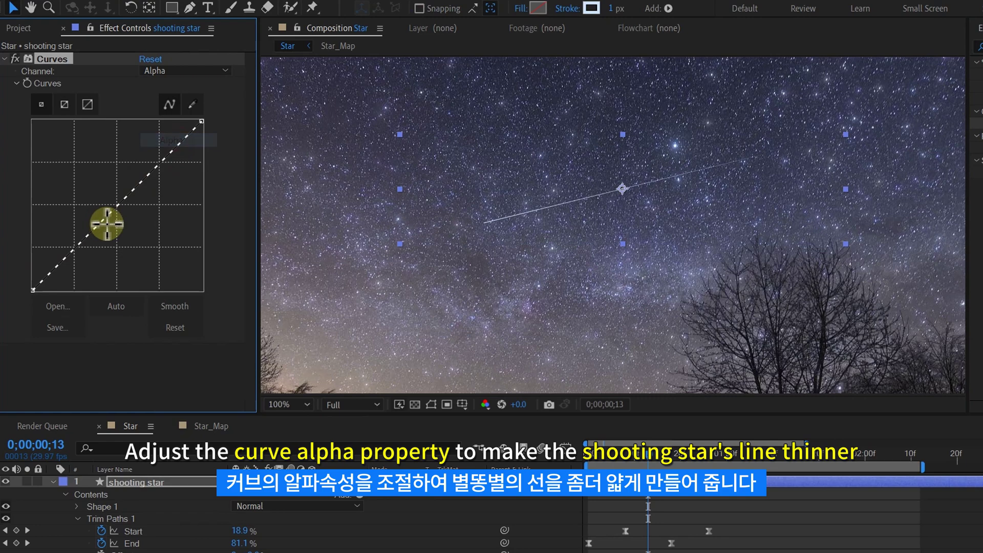
pyautogui.moveTo(115, 208); pyautogui.dragTo(143, 236)
pyautogui.moveTo(589, 454); pyautogui.dragTo(590, 439)
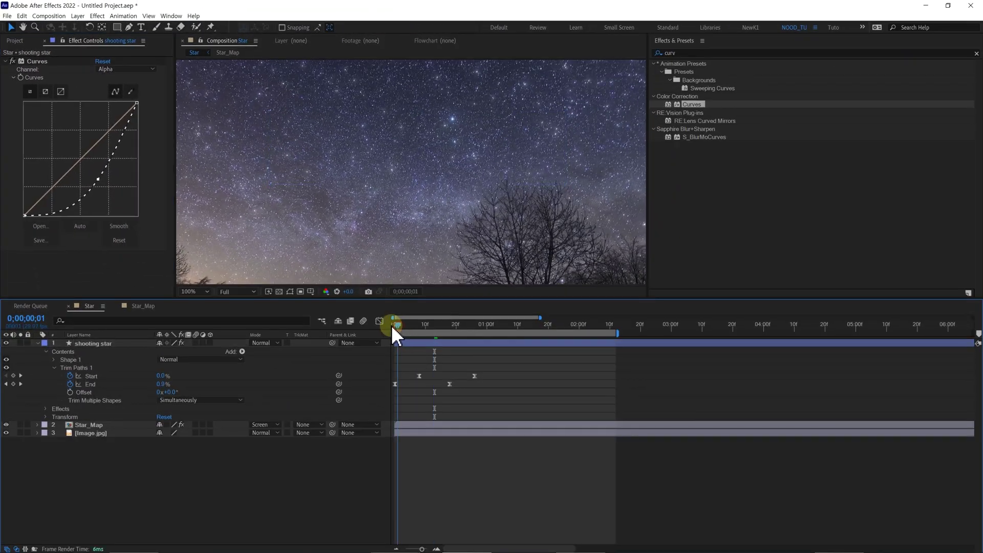
pyautogui.press('space')
pyautogui.press('space')
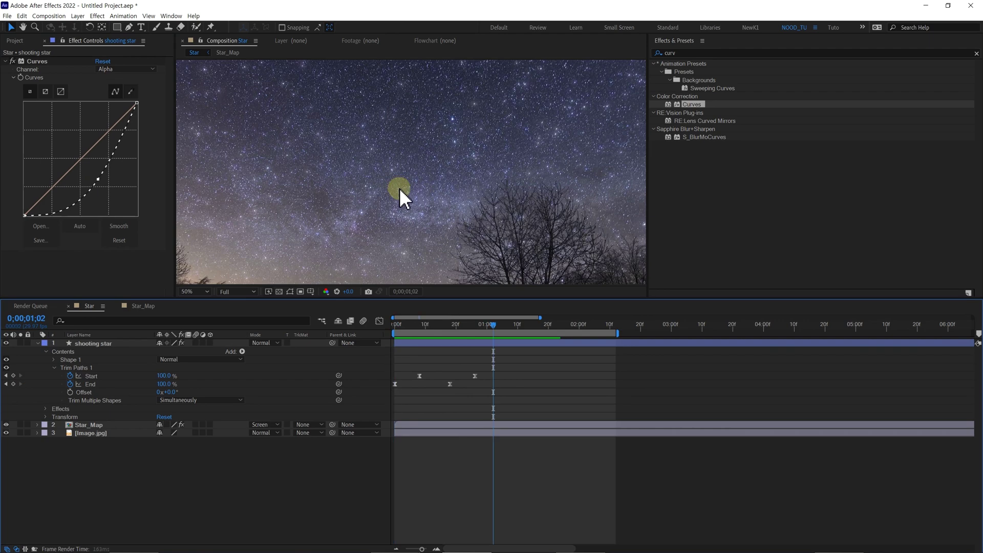
pyautogui.scroll(-1, 399, 189)
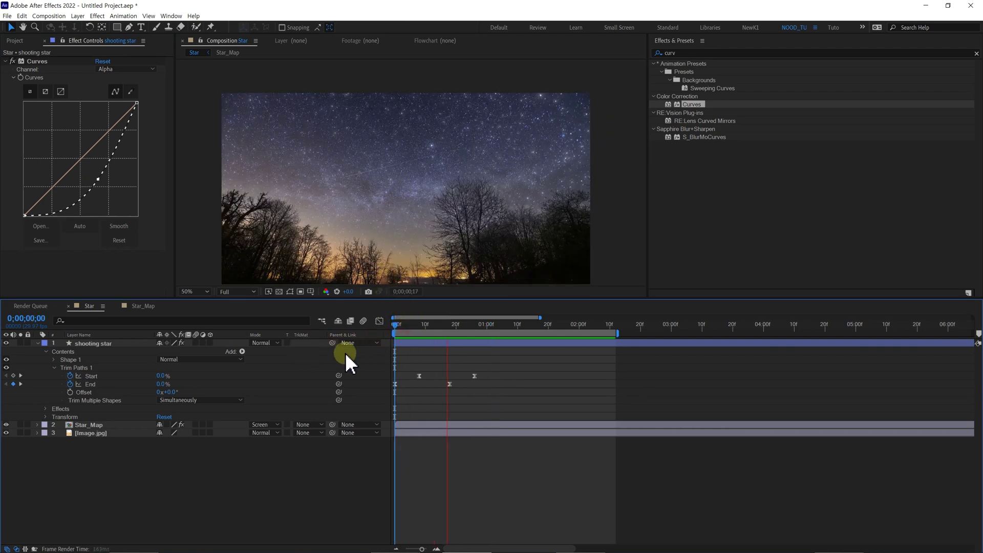
# Apply Deep Glow to the shooting star layer and set its Exposure to 0.10
pyautogui.moveTo(404, 325); pyautogui.dragTo(441, 346)
pyautogui.click(445, 342)
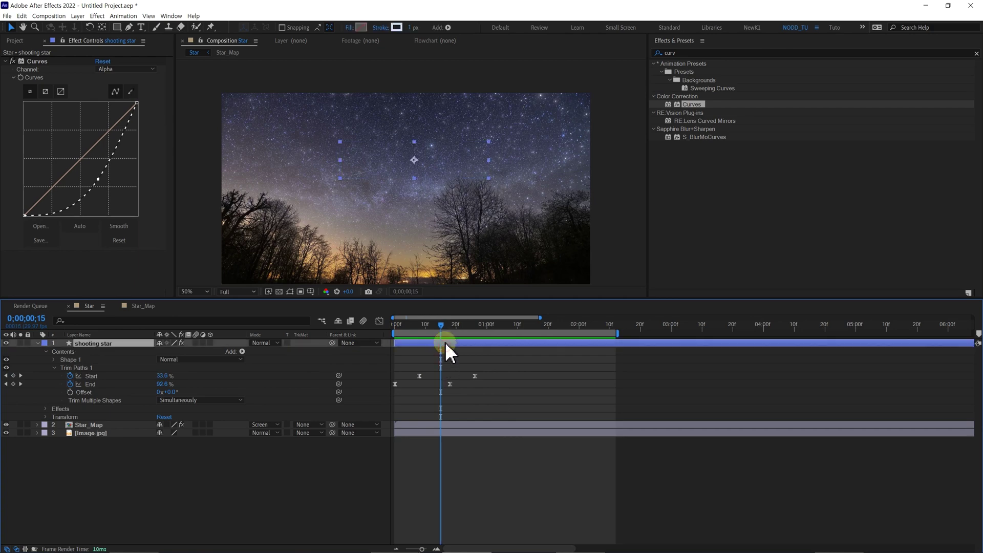
pyautogui.click(694, 52)
pyautogui.write('deep')
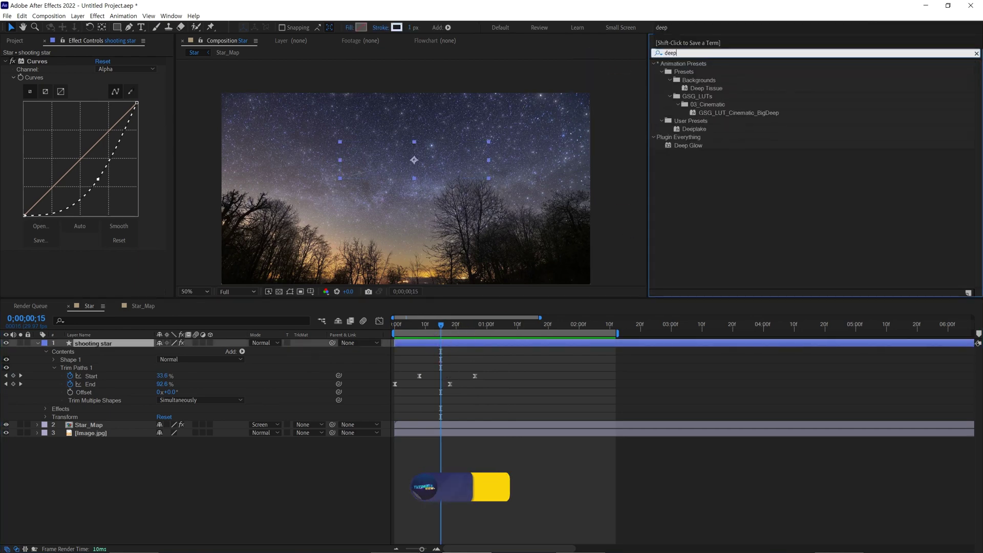
pyautogui.click(689, 145)
pyautogui.moveTo(689, 145); pyautogui.dragTo(440, 344)
pyautogui.click(100, 204)
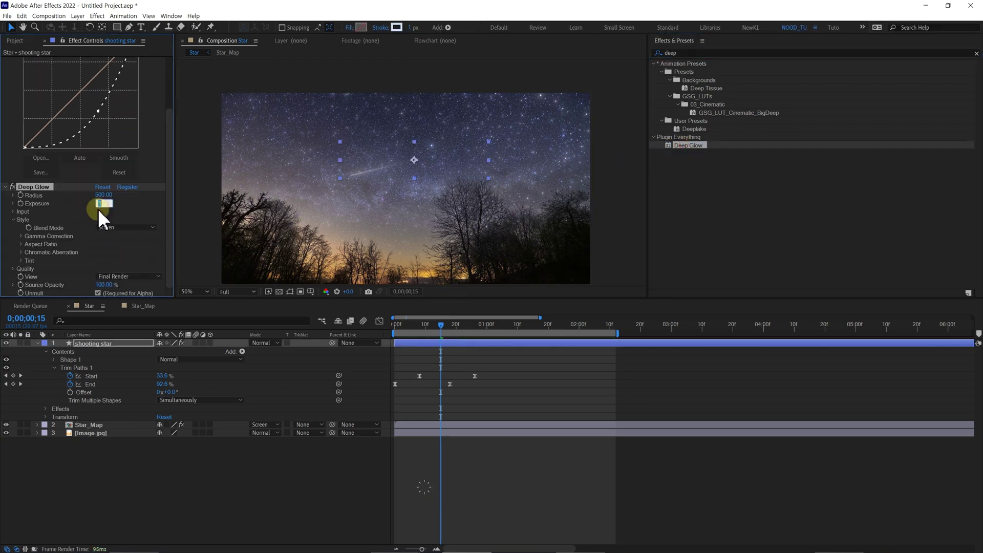
# Set the shooting star layer's blending mode to Add and play back the glowing trail
pyautogui.click(276, 342)
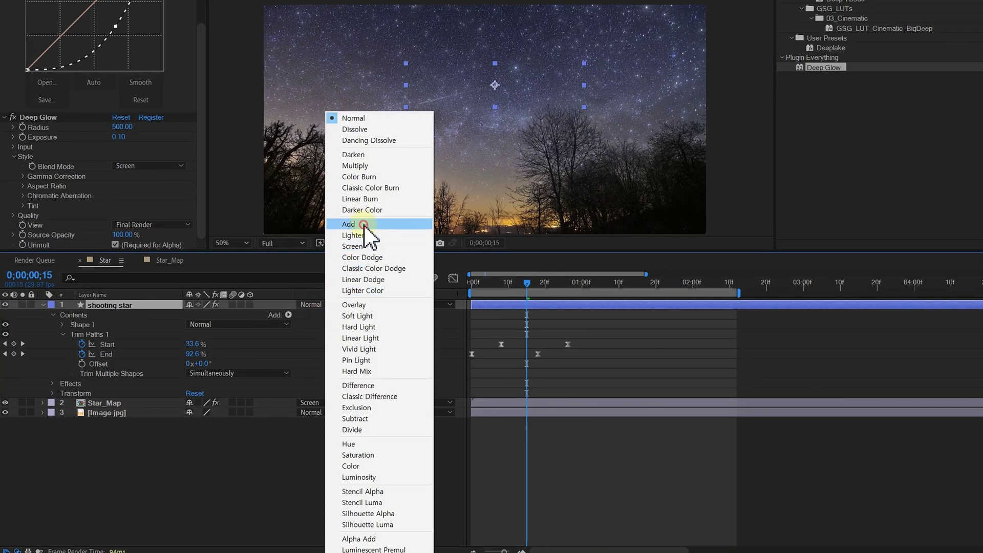
pyautogui.click(364, 225)
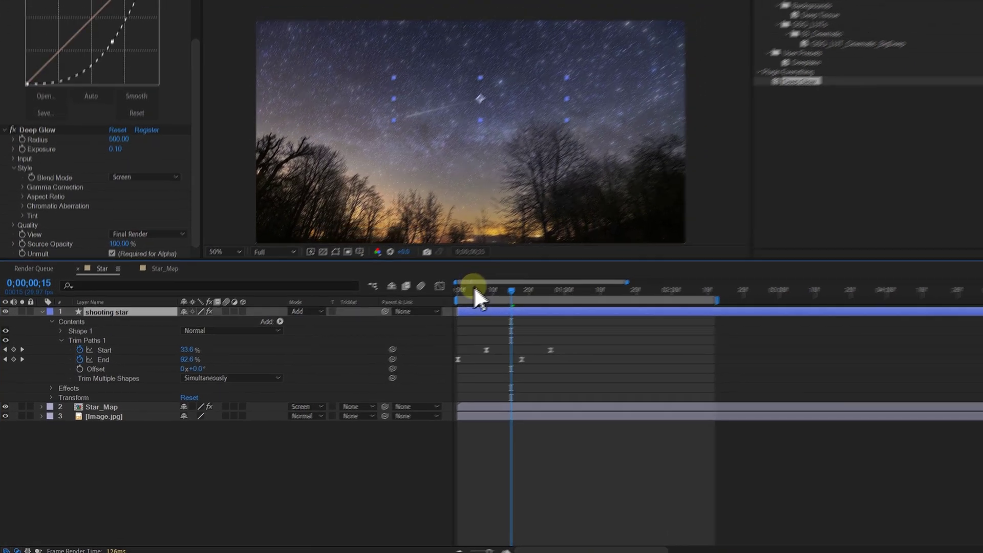
pyautogui.click(464, 288)
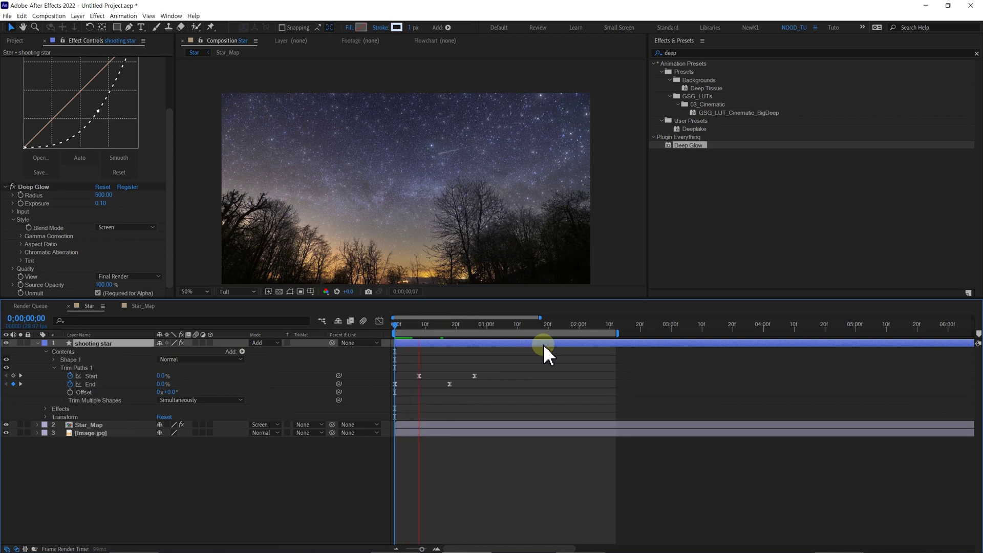
pyautogui.press('space')
# Shift the shooting star layer about 10 frames later and move it up and to the right in the sky
pyautogui.moveTo(435, 340); pyautogui.dragTo(471, 337)
pyautogui.click(398, 325)
pyautogui.moveTo(429, 187); pyautogui.dragTo(514, 150)
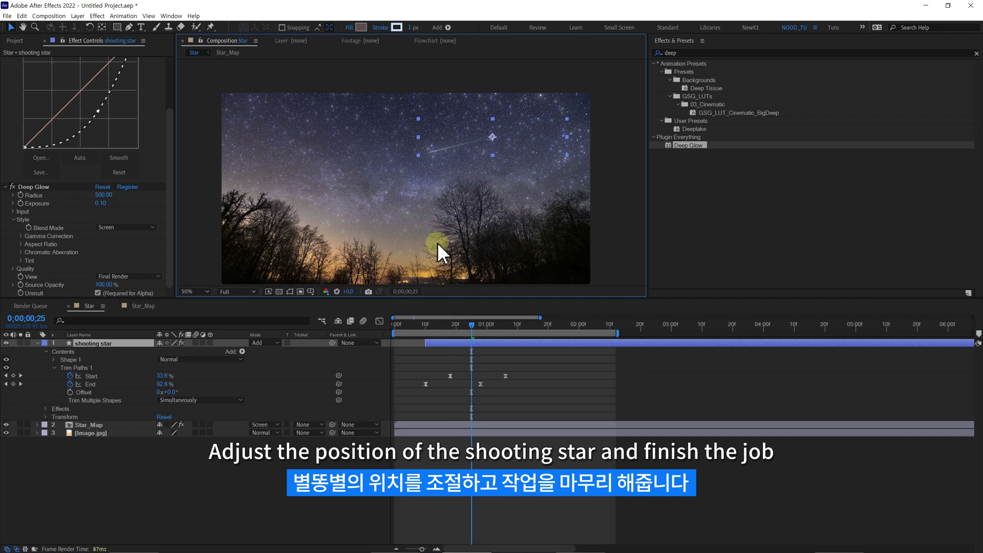
# Play back the repositioned shooting star in the maximized composition view, then restore the normal layout
pyautogui.moveTo(400, 324); pyautogui.dragTo(557, 340)
pyautogui.press('space')
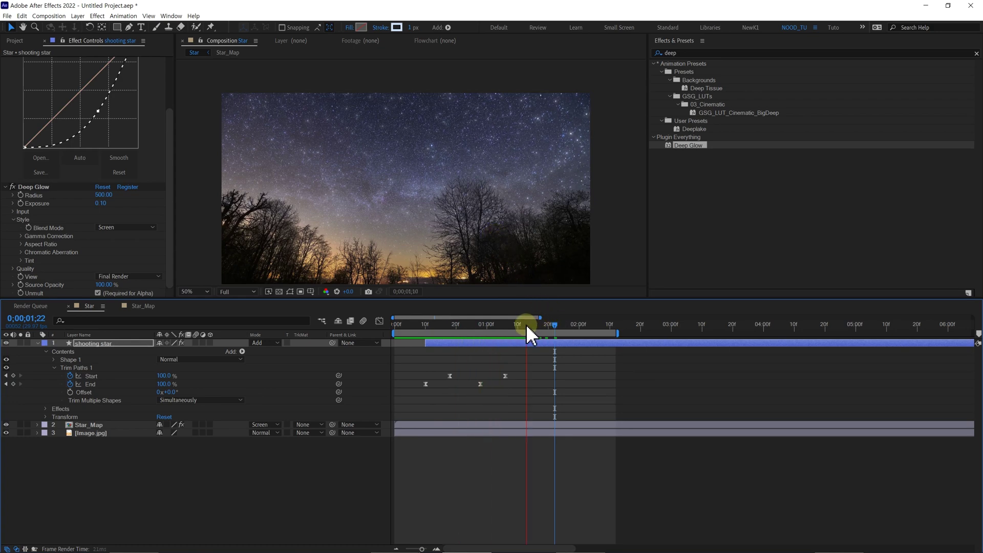
pyautogui.press('`')
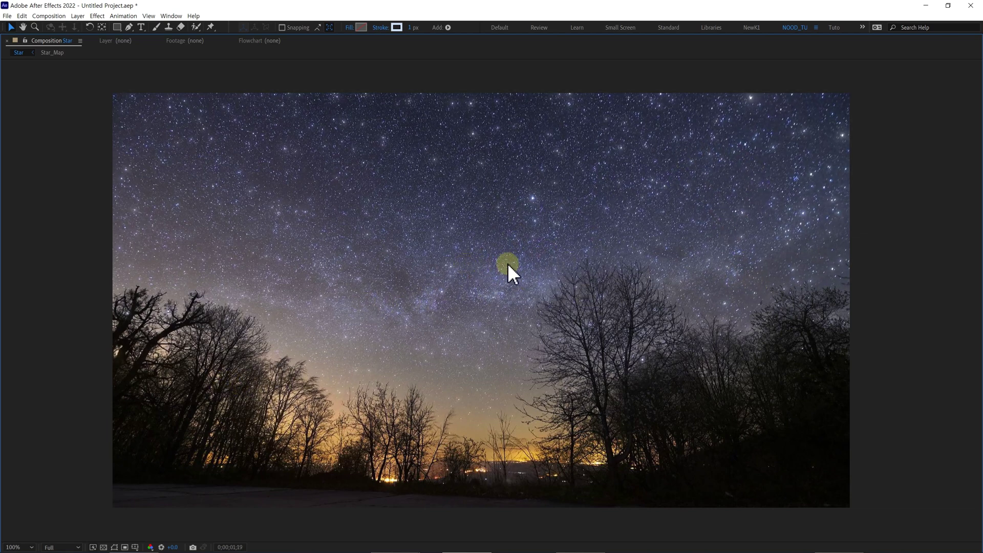
pyautogui.press('`')
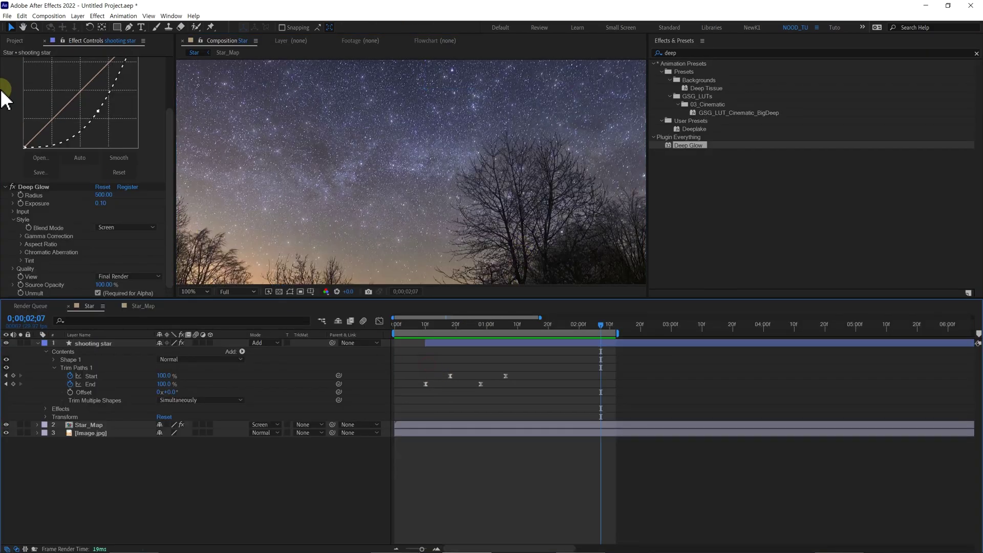
# Nest the Star composition inside a new composition made from it in the project
pyautogui.click(14, 41)
pyautogui.click(23, 146)
pyautogui.moveTo(27, 144); pyautogui.dragTo(33, 291)
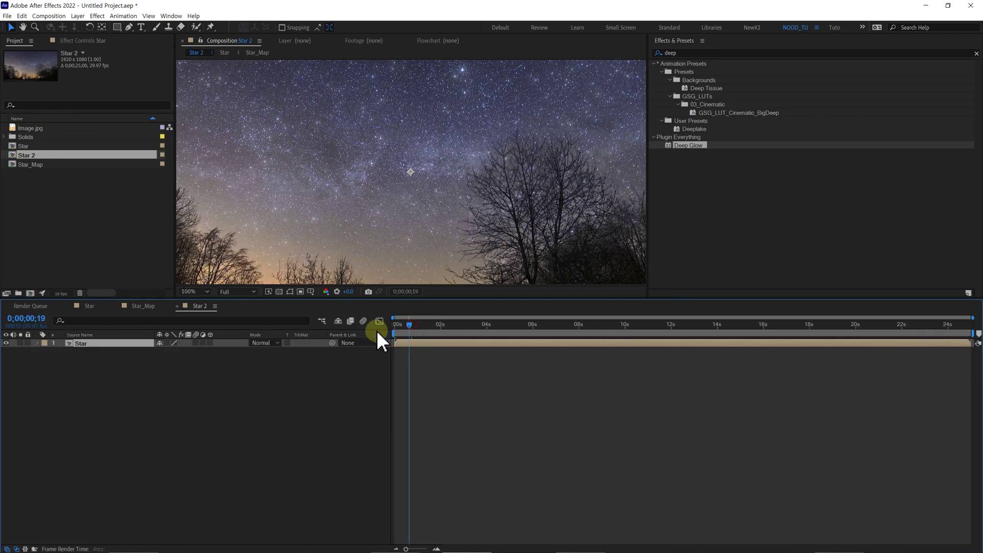
# Keyframe the nested Star layer's Scale from 100% at 0;00;00;00 to 105% at 0;00;02;10
pyautogui.click(61, 351)
pyautogui.moveTo(405, 324); pyautogui.dragTo(449, 342)
pyautogui.scroll(-2, 481, 242)
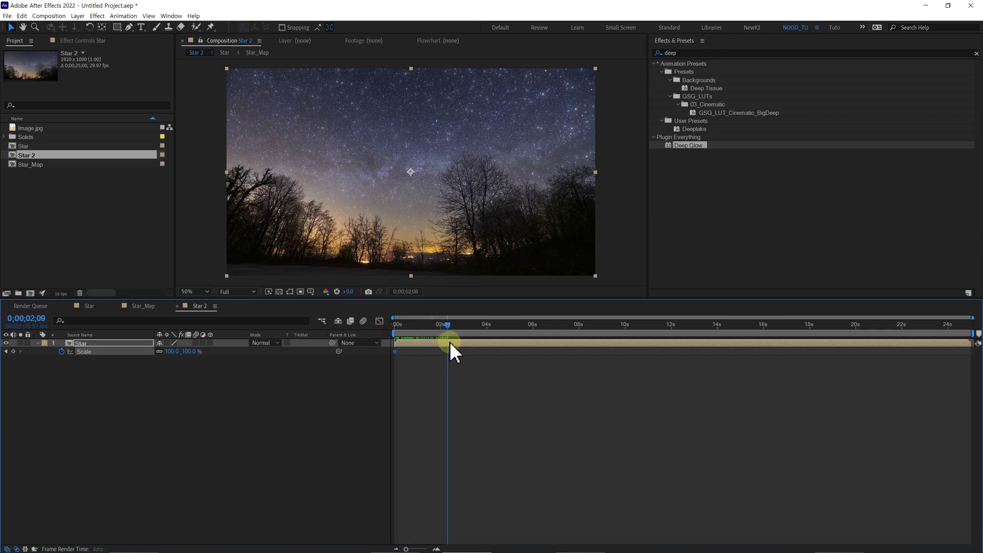
pyautogui.click(162, 350)
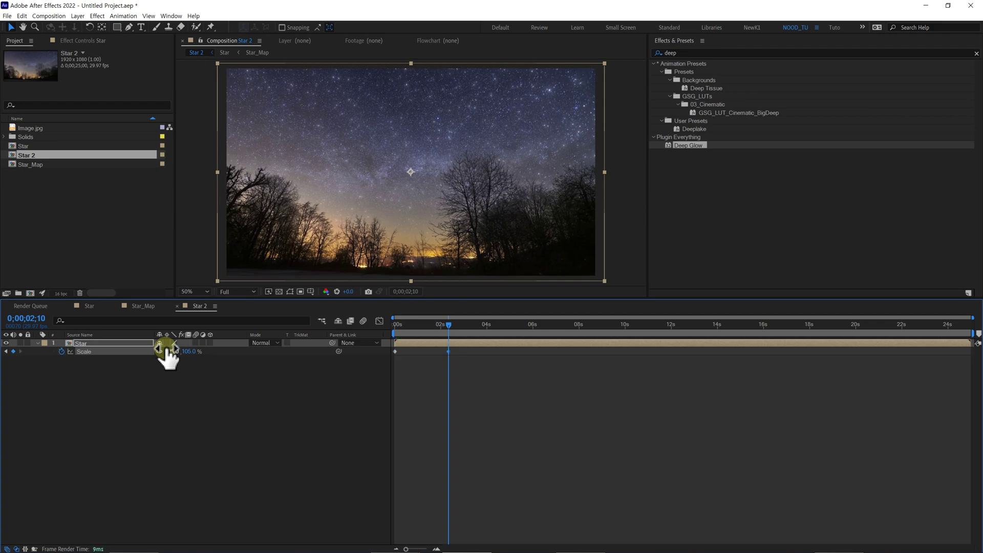
# Trim the work area to end at the last Scale keyframe and preview the slow zoom in the maximized composition view
pyautogui.press('space')
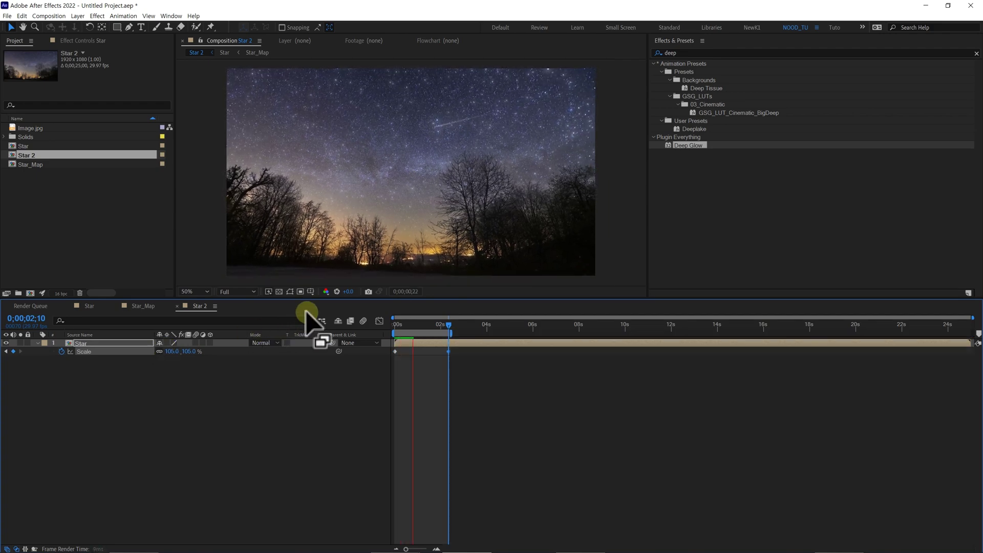
pyautogui.press('space')
pyautogui.press('`')
pyautogui.press('space')
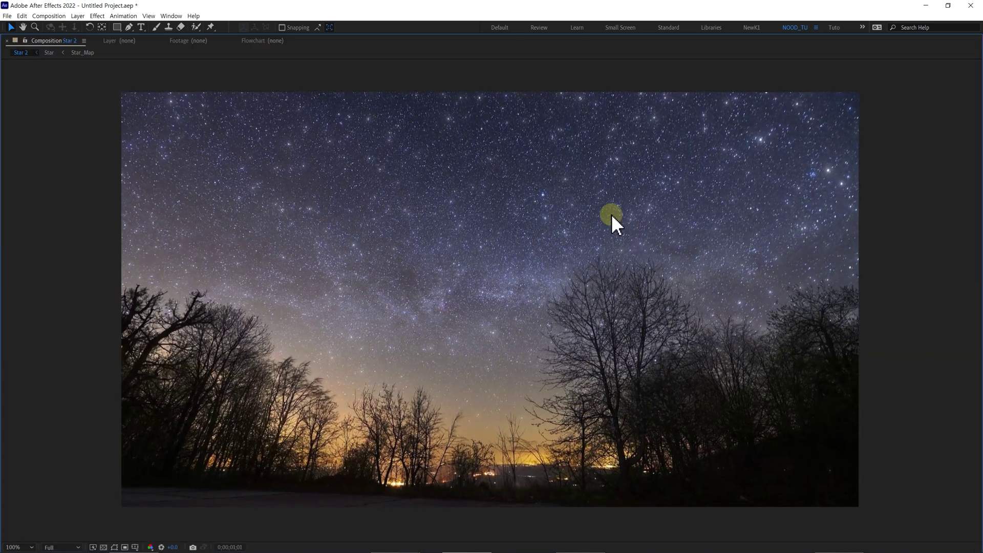